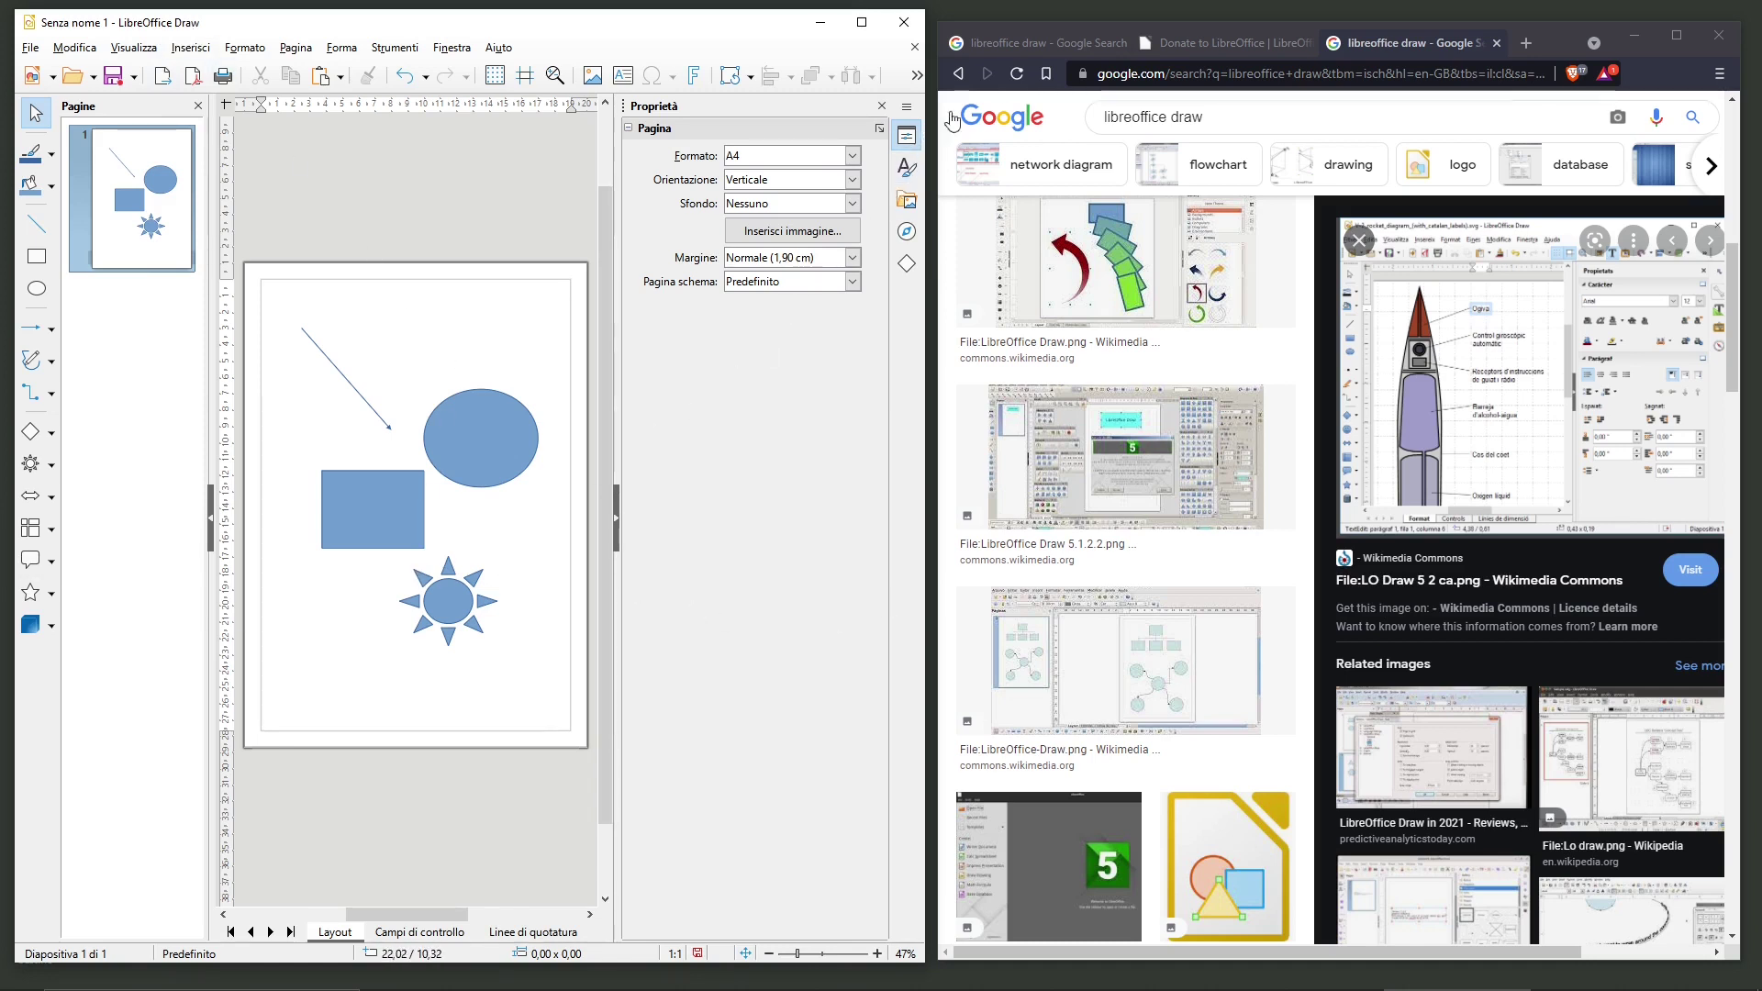
Visit the 'Draw | LibreOffice' result for 'libreoffice draw', then go back and show image results
left_click(1022, 44)
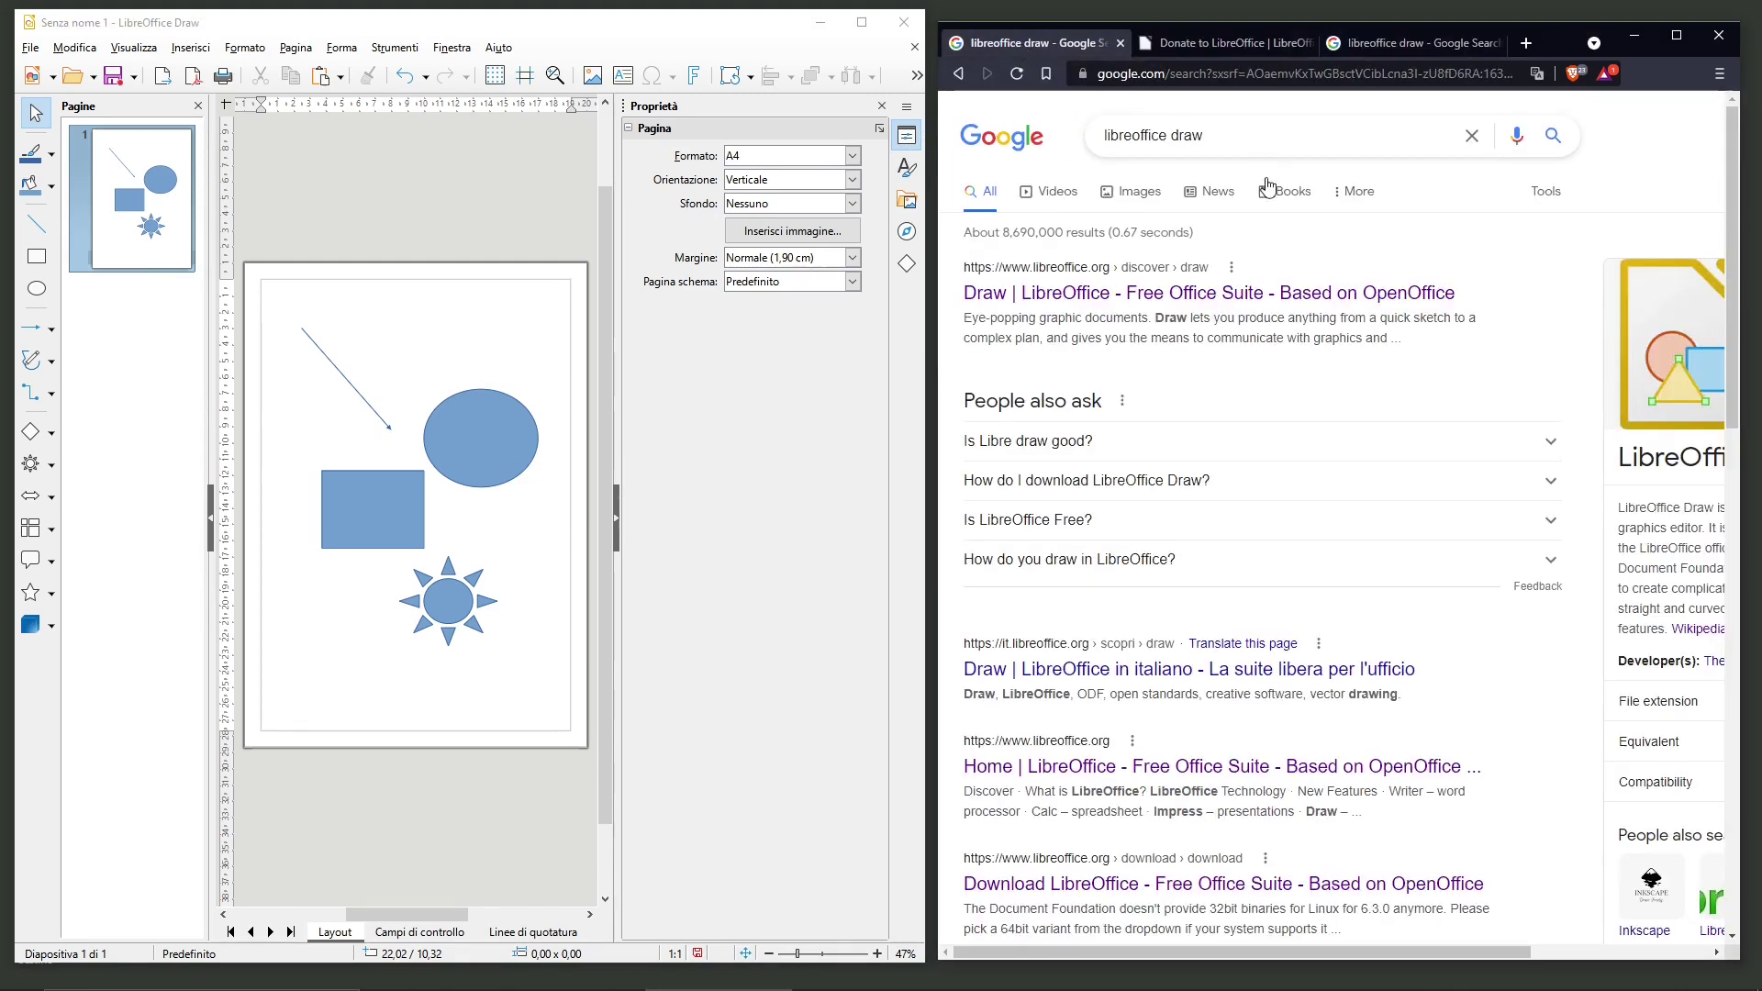
double_click(1224, 148)
triple_click(1224, 149)
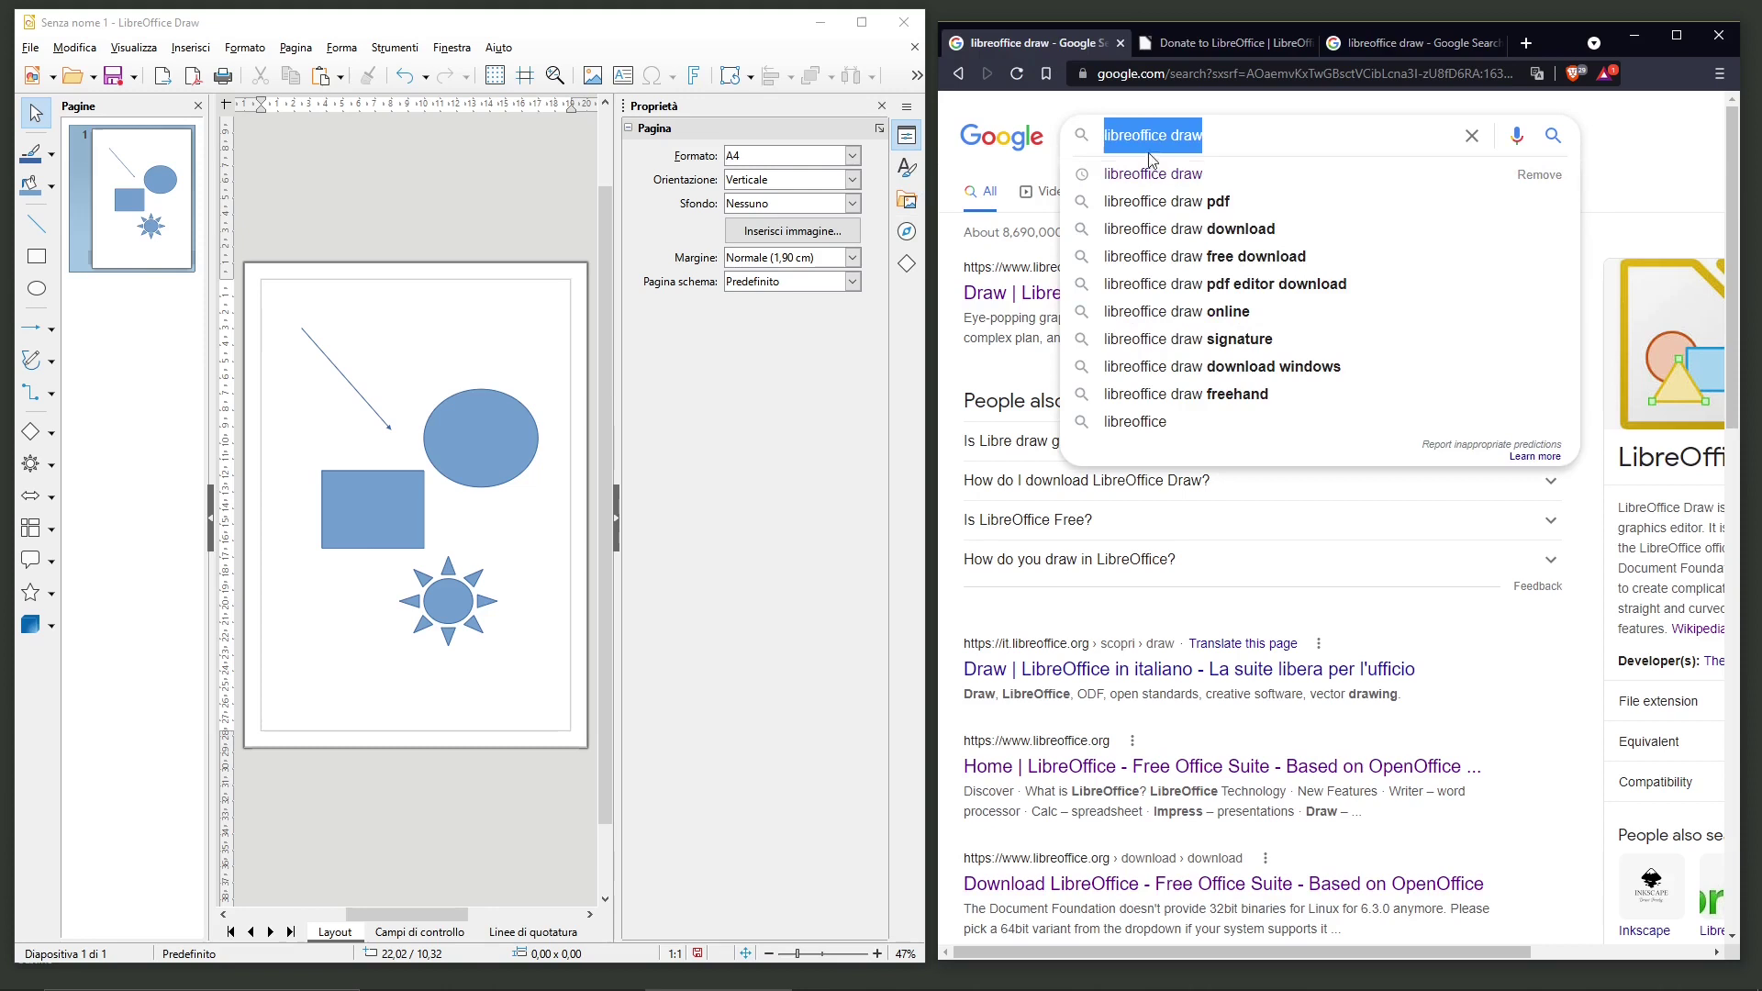
left_click(1615, 149)
left_click(1018, 302)
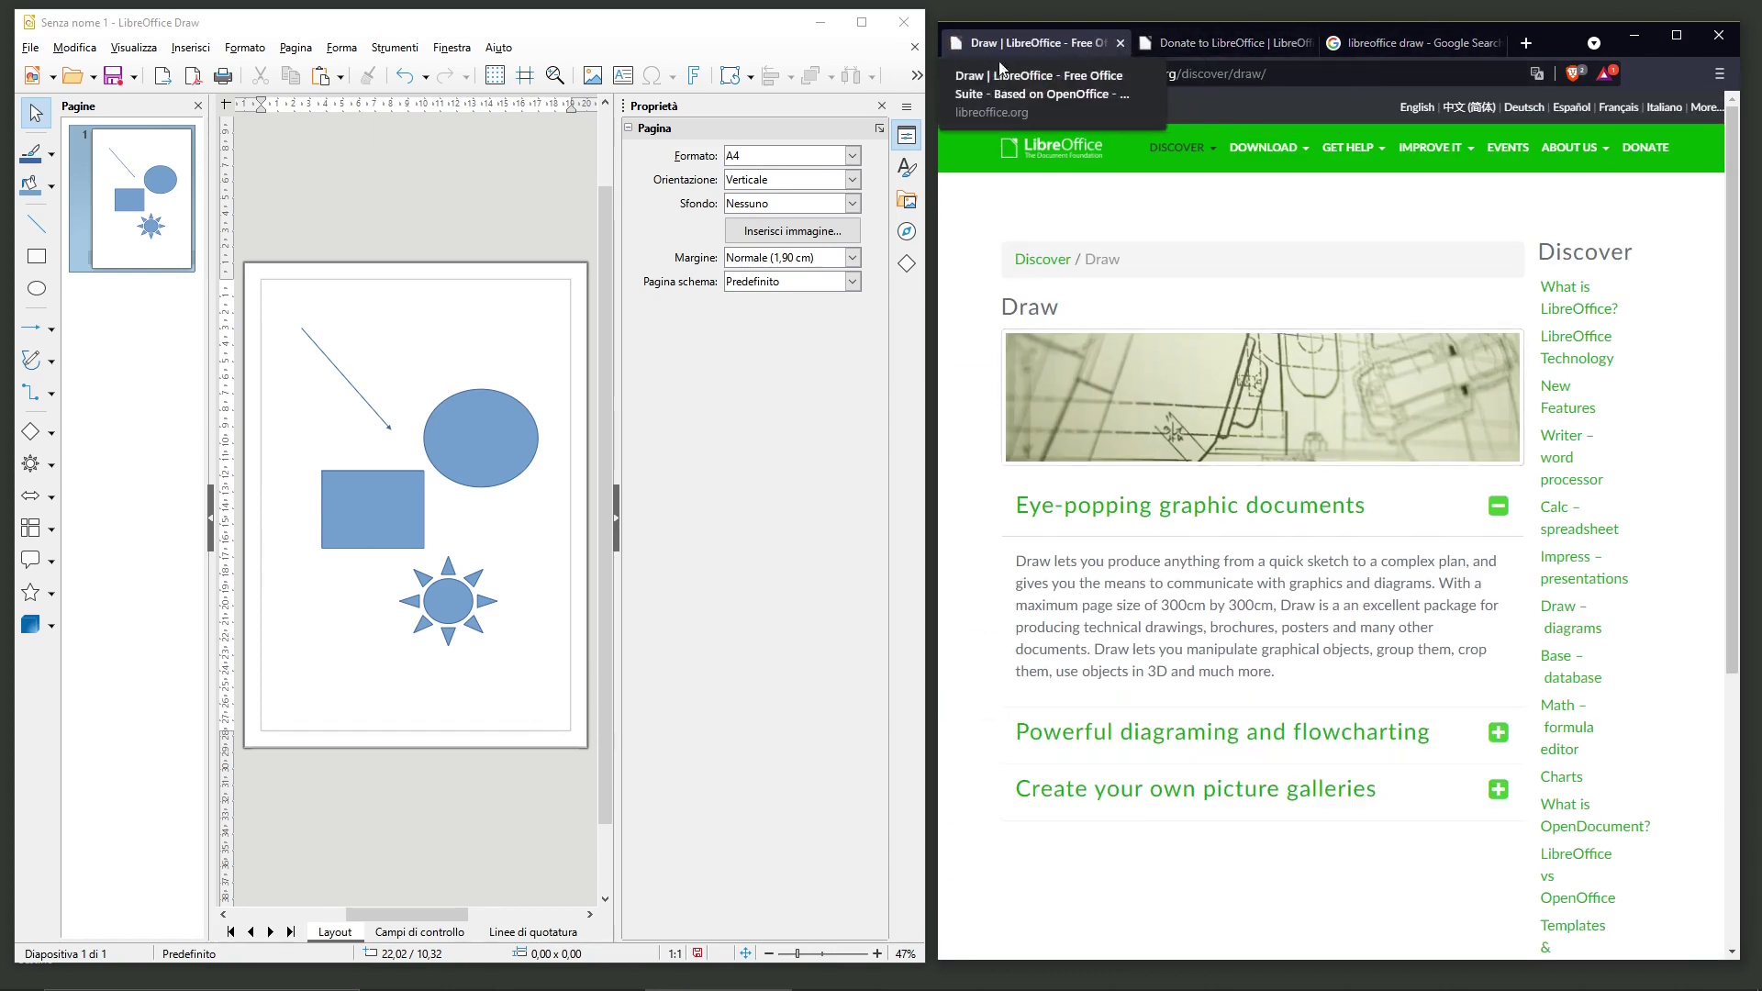
left_click(958, 74)
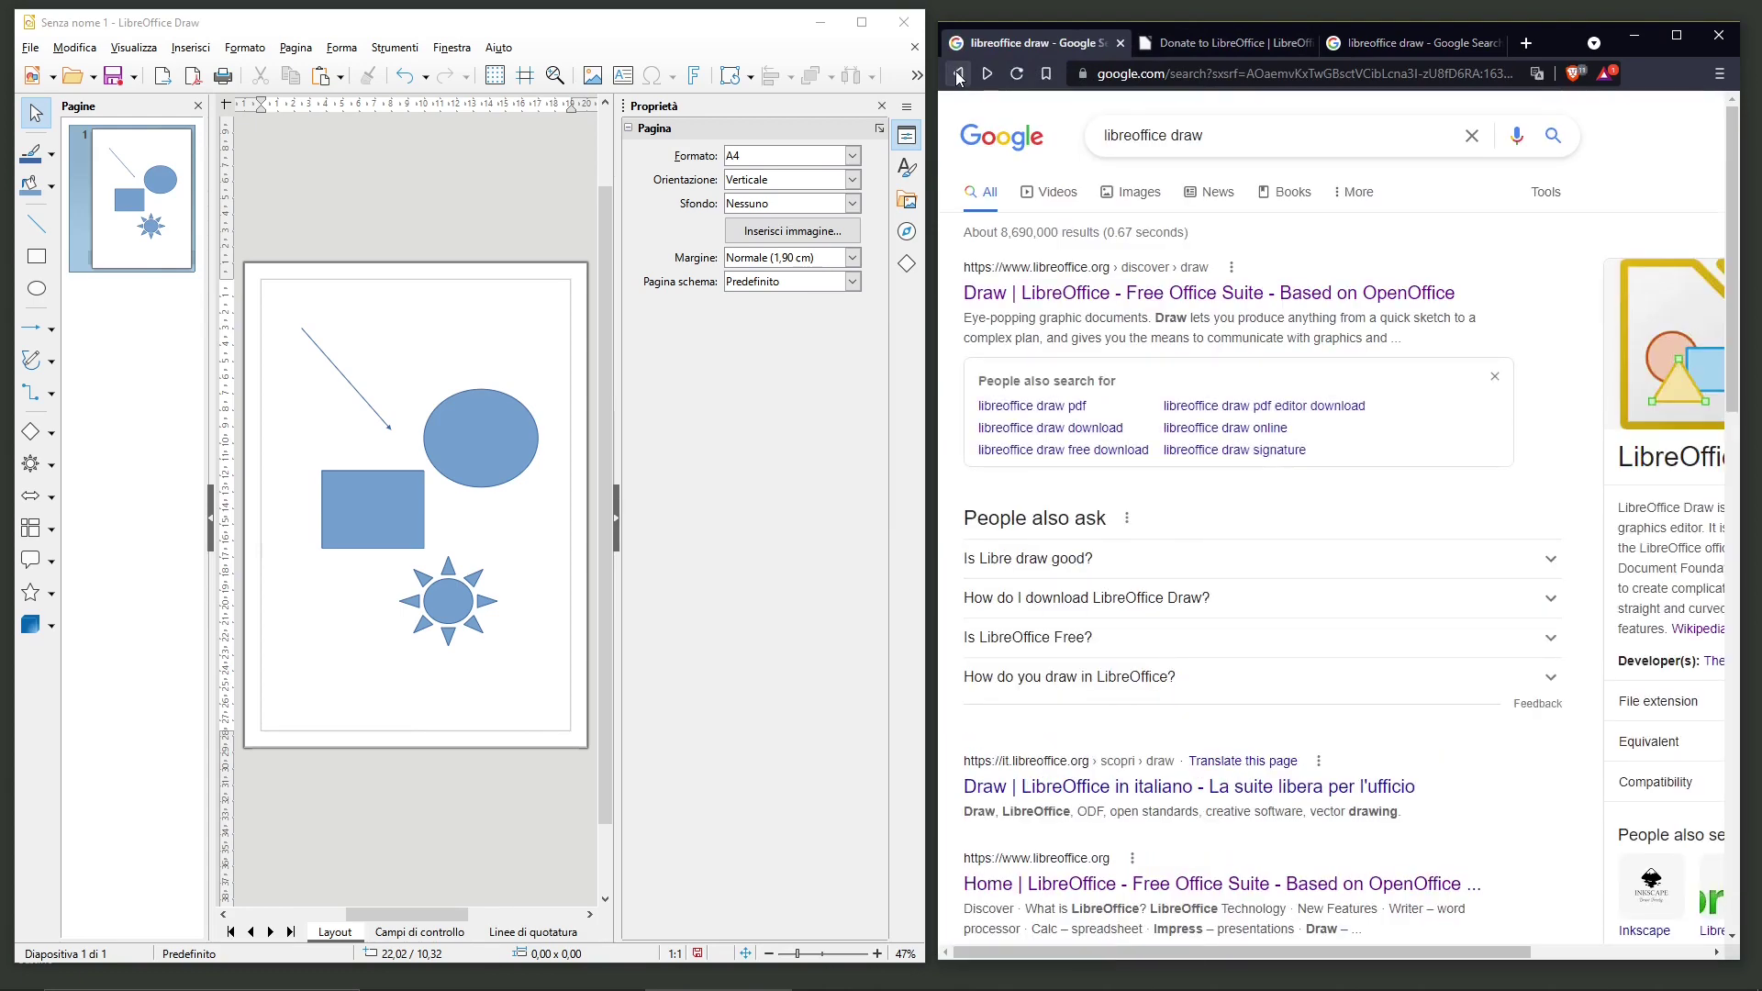
left_click(1130, 192)
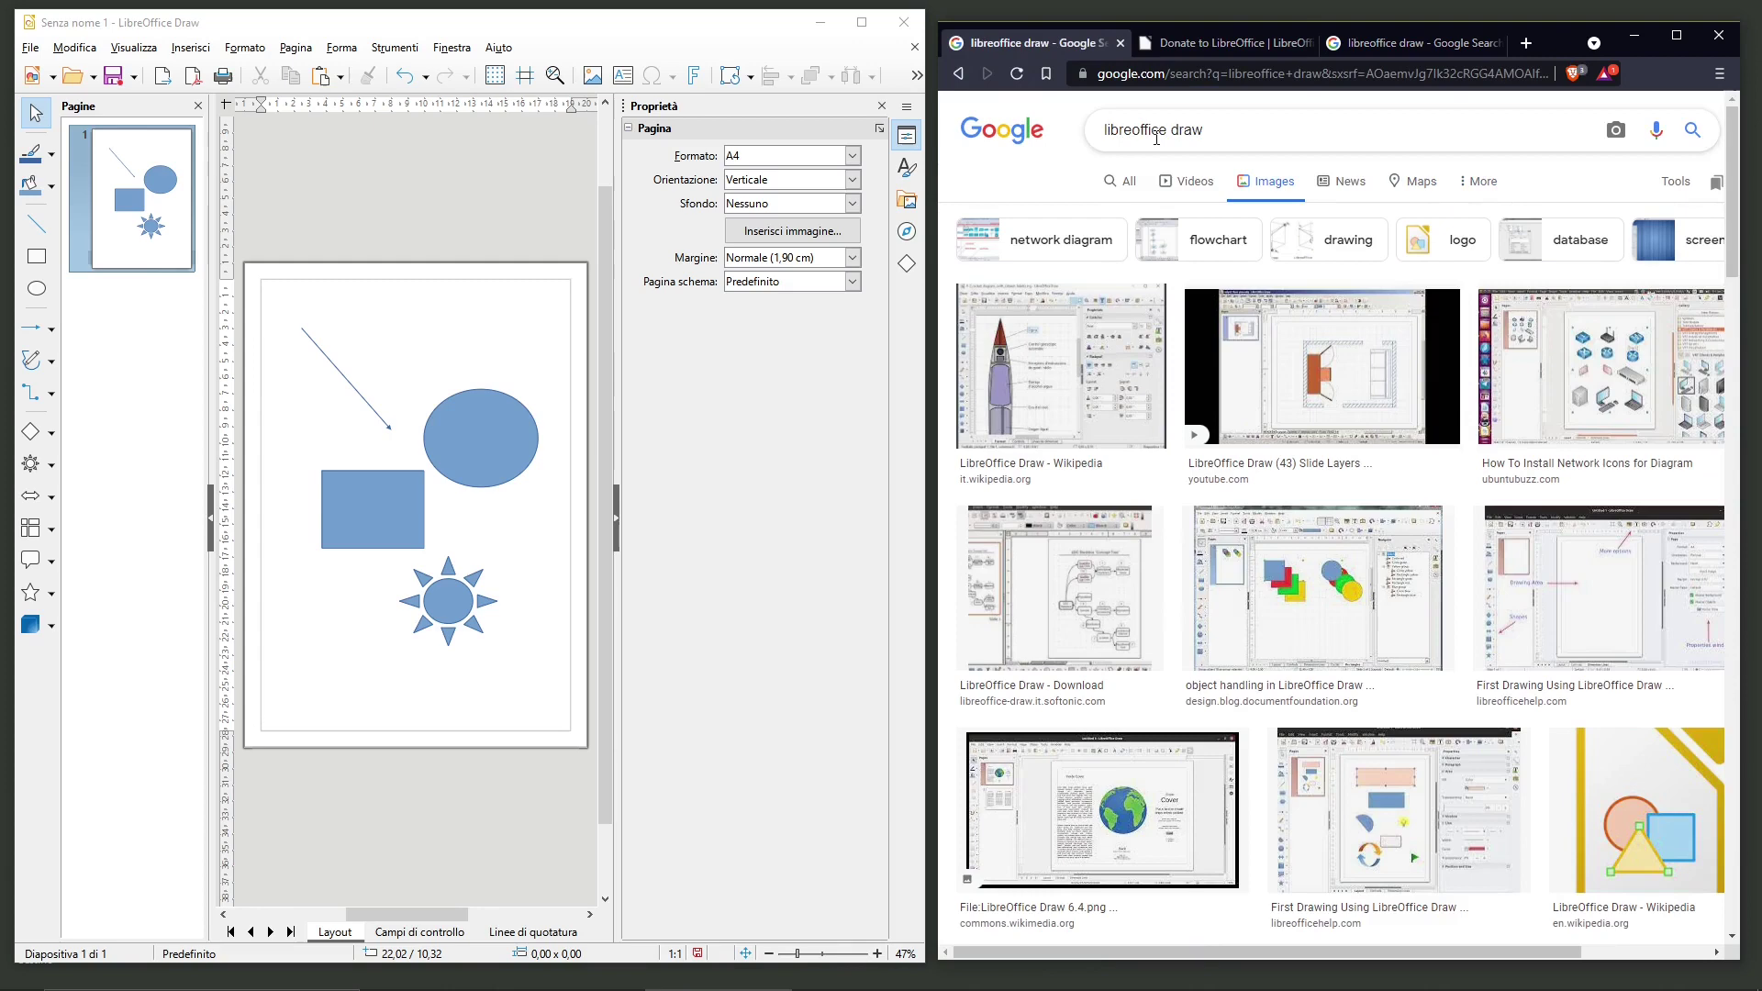
scroll(1191, 347, "down", 1)
scroll(1191, 346, "down", 1)
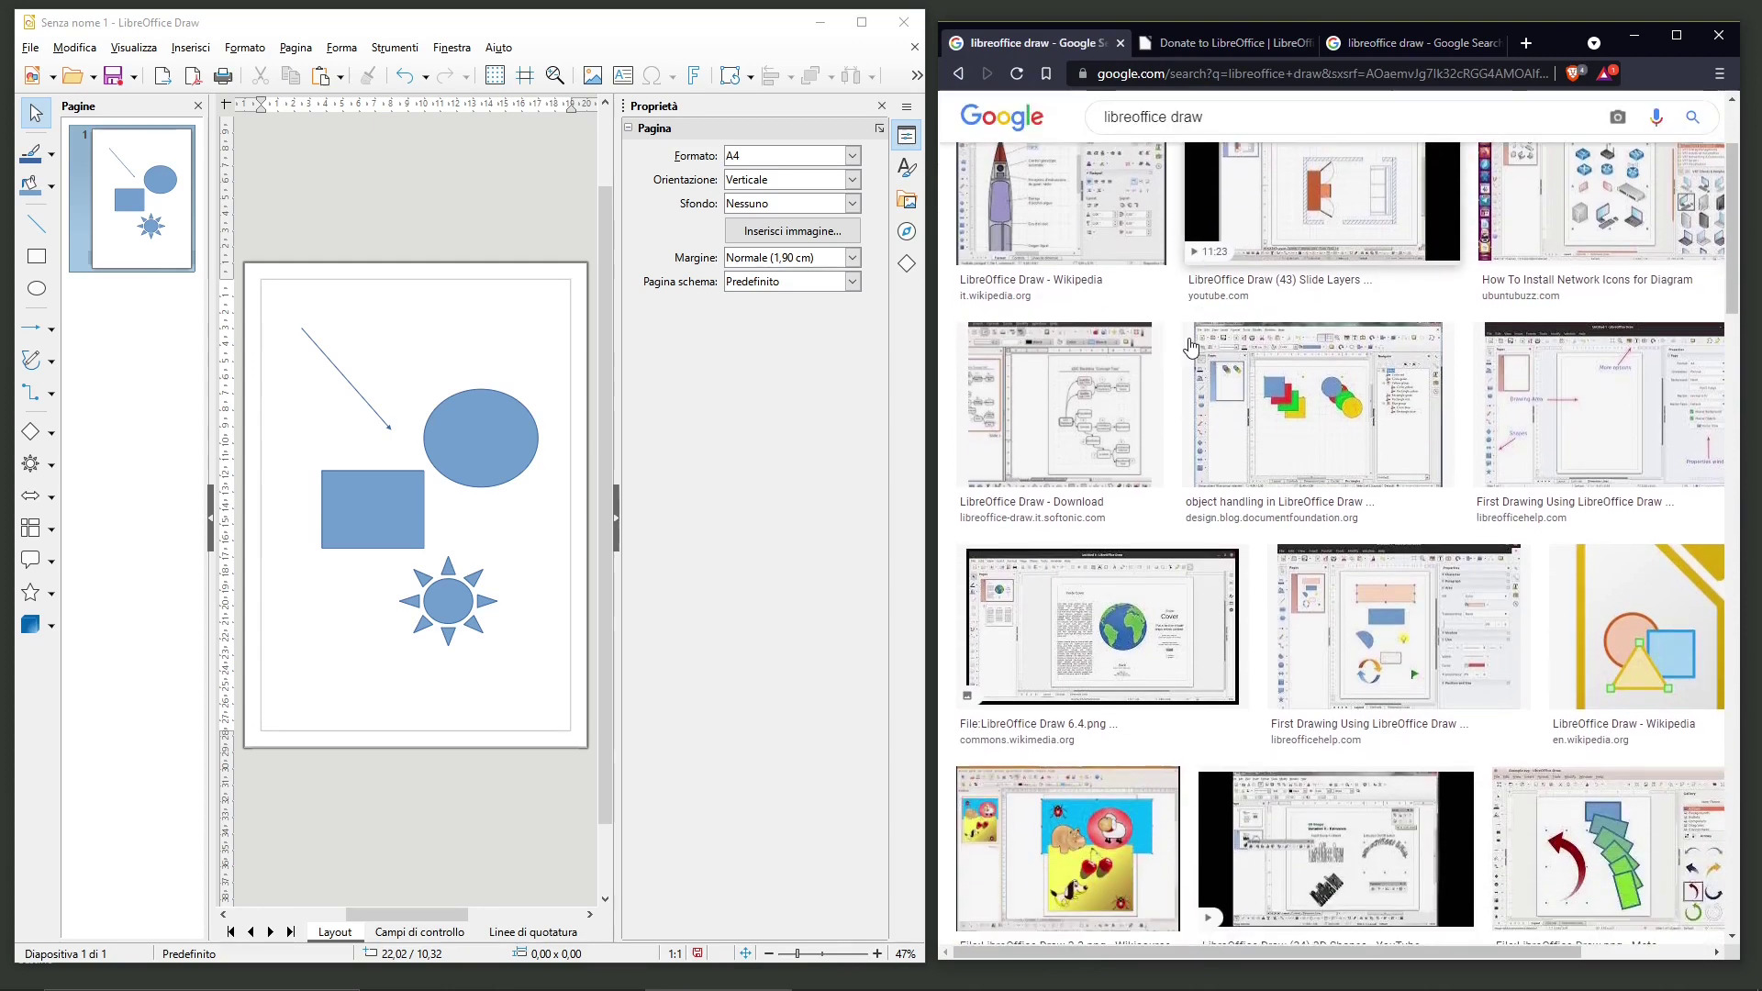
scroll(1192, 345, "up", 2)
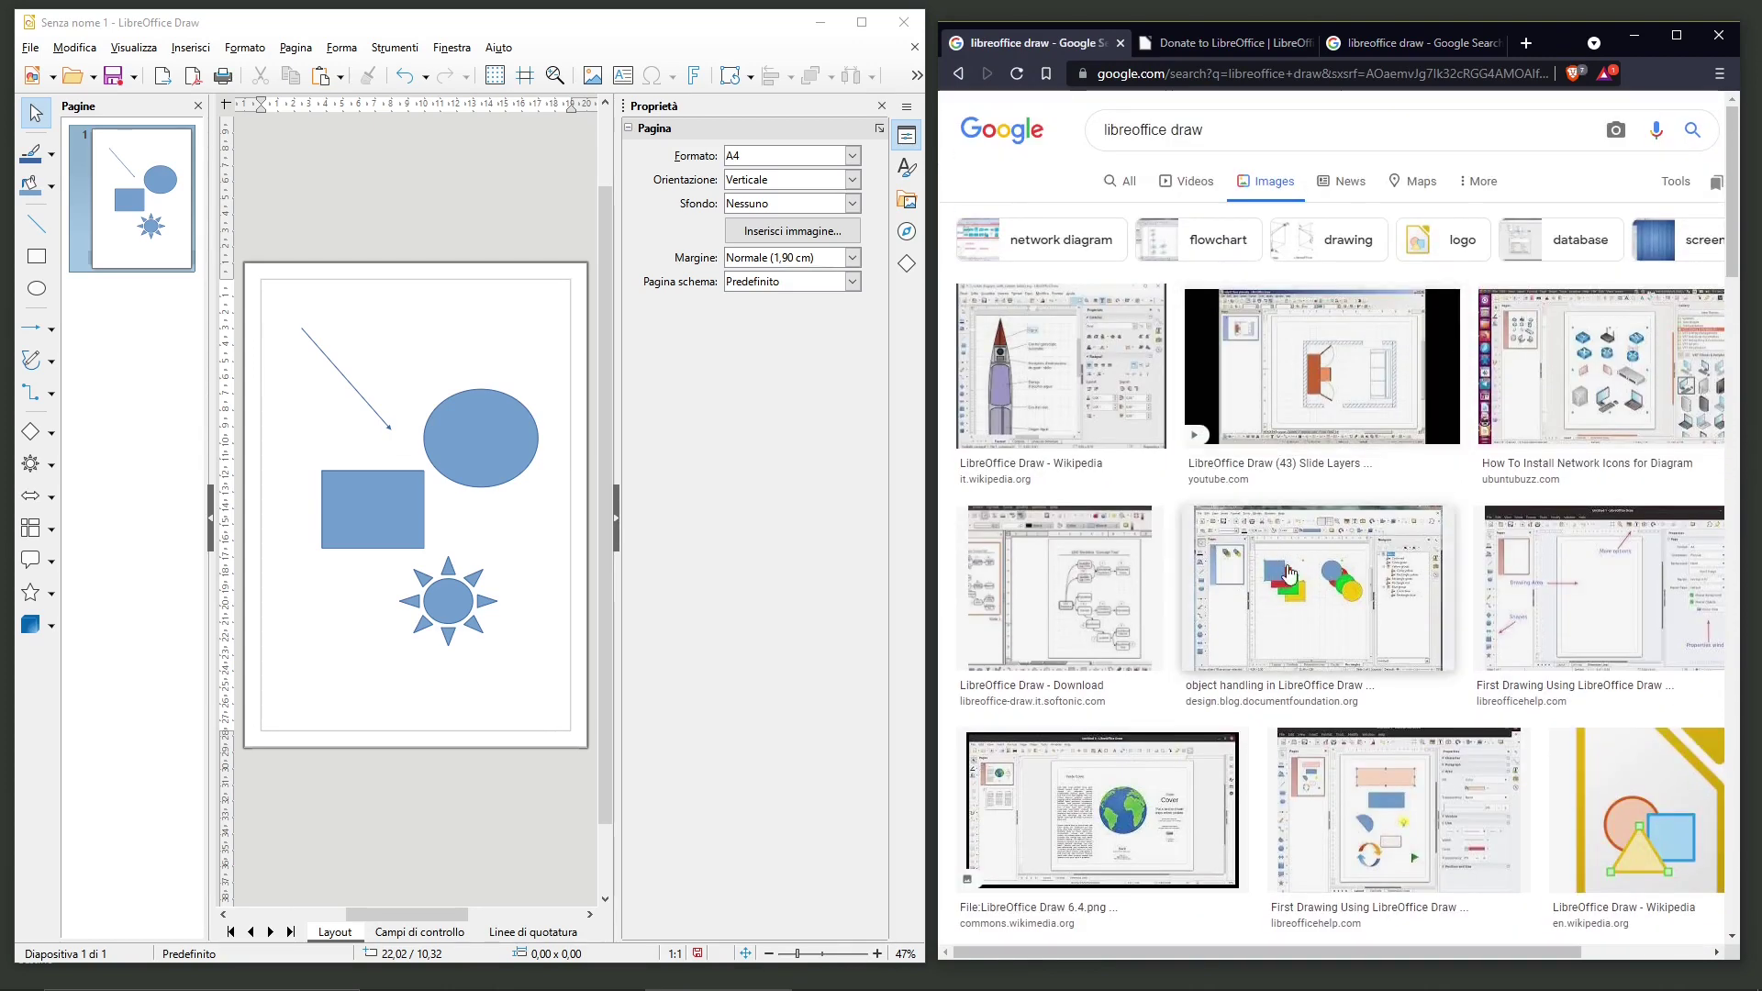
scroll(1315, 665, "down", 6)
scroll(1317, 650, "down", 15)
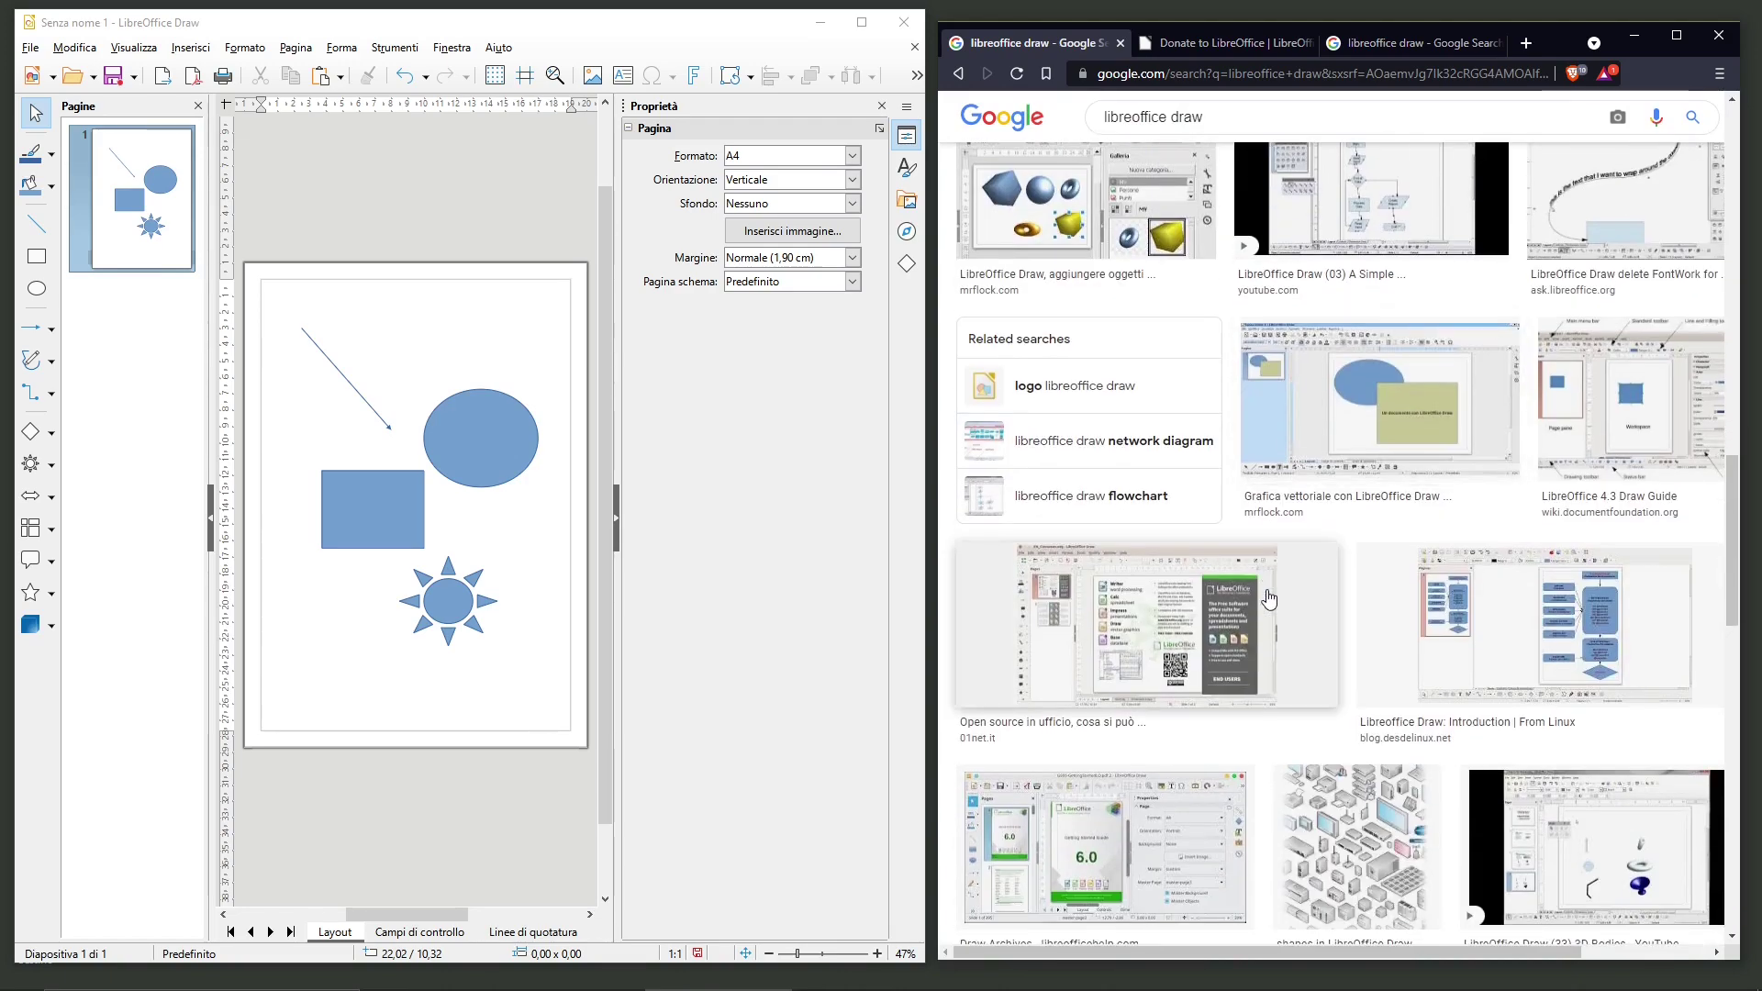
scroll(1268, 592, "up", 3)
scroll(1267, 582, "up", 2)
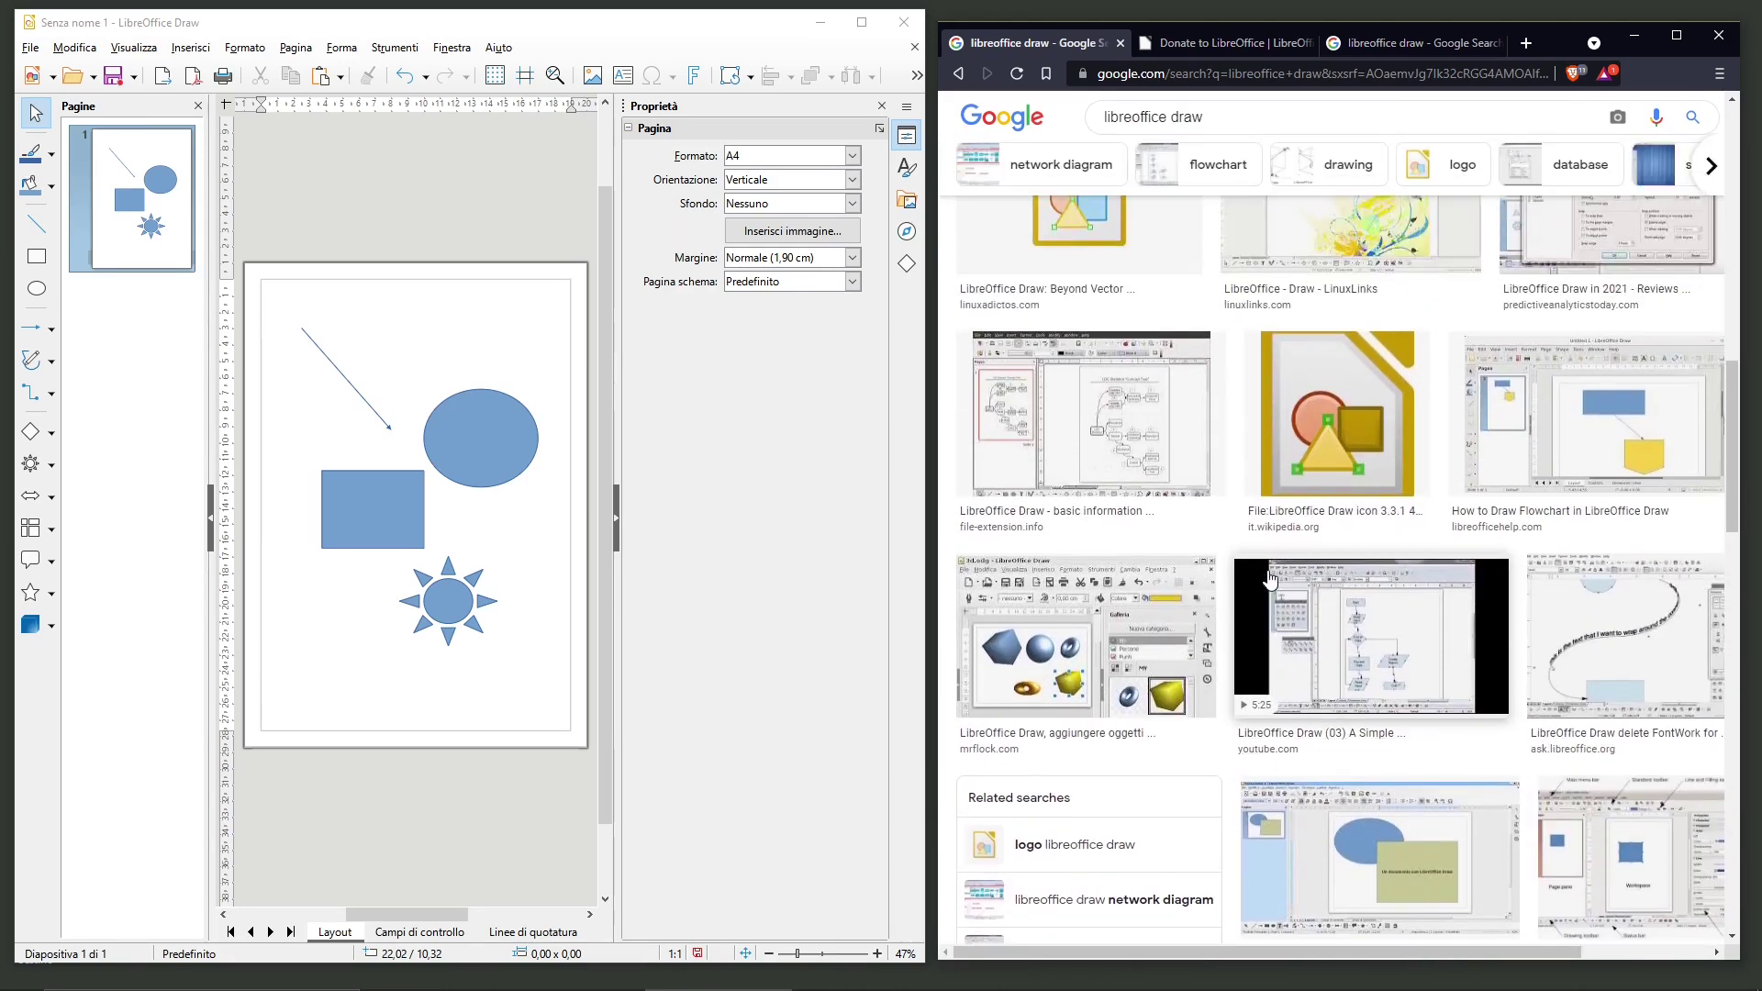
scroll(1270, 576, "down", 10)
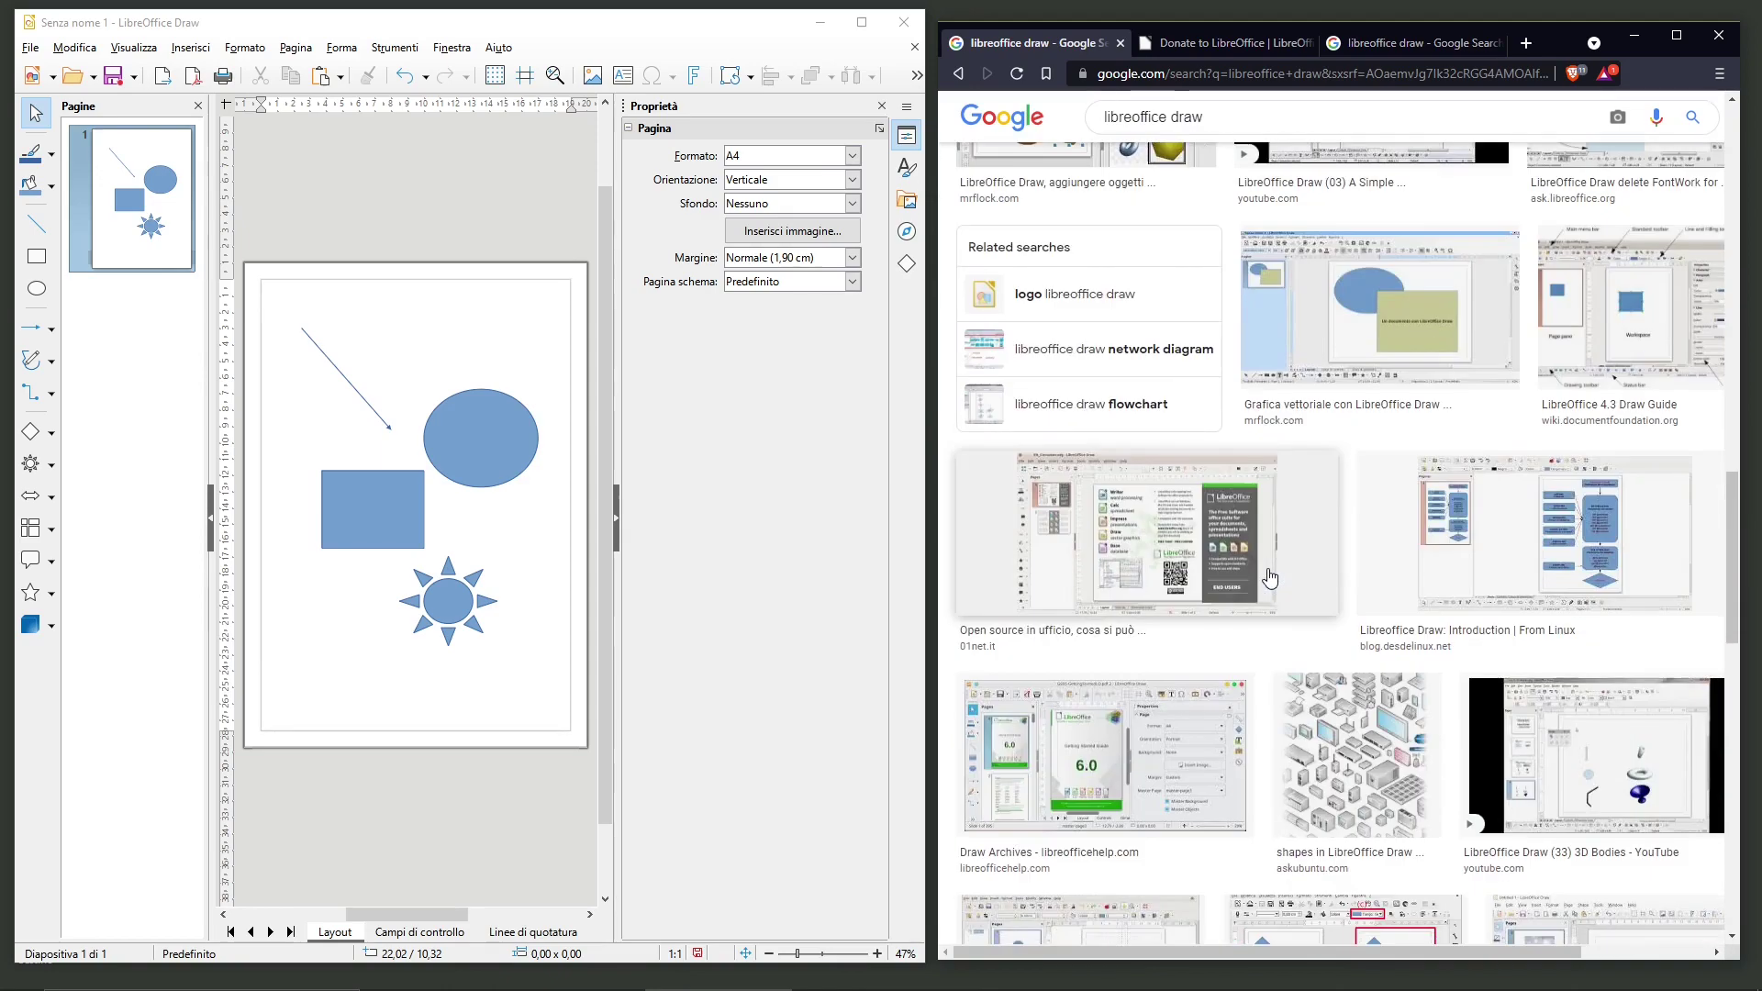
scroll(1270, 577, "down", 7)
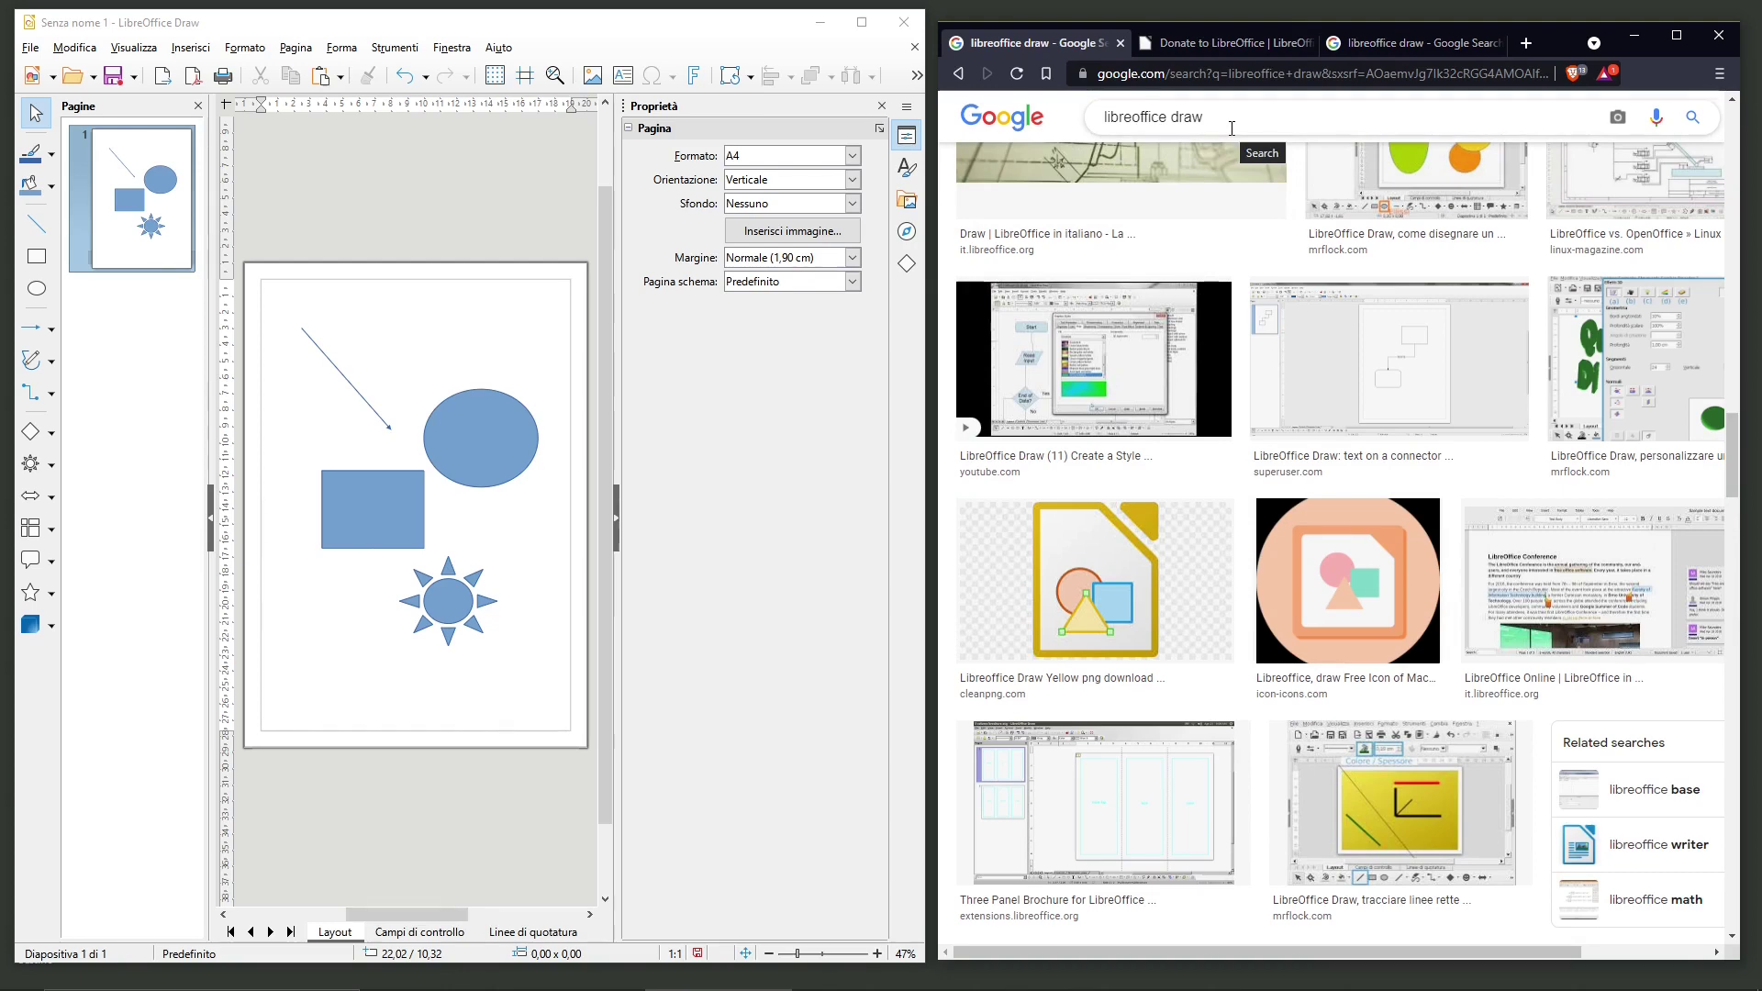
Go to the LibreOffice Download page and start the 7.2.1 Windows x64 installer download
left_click(1236, 40)
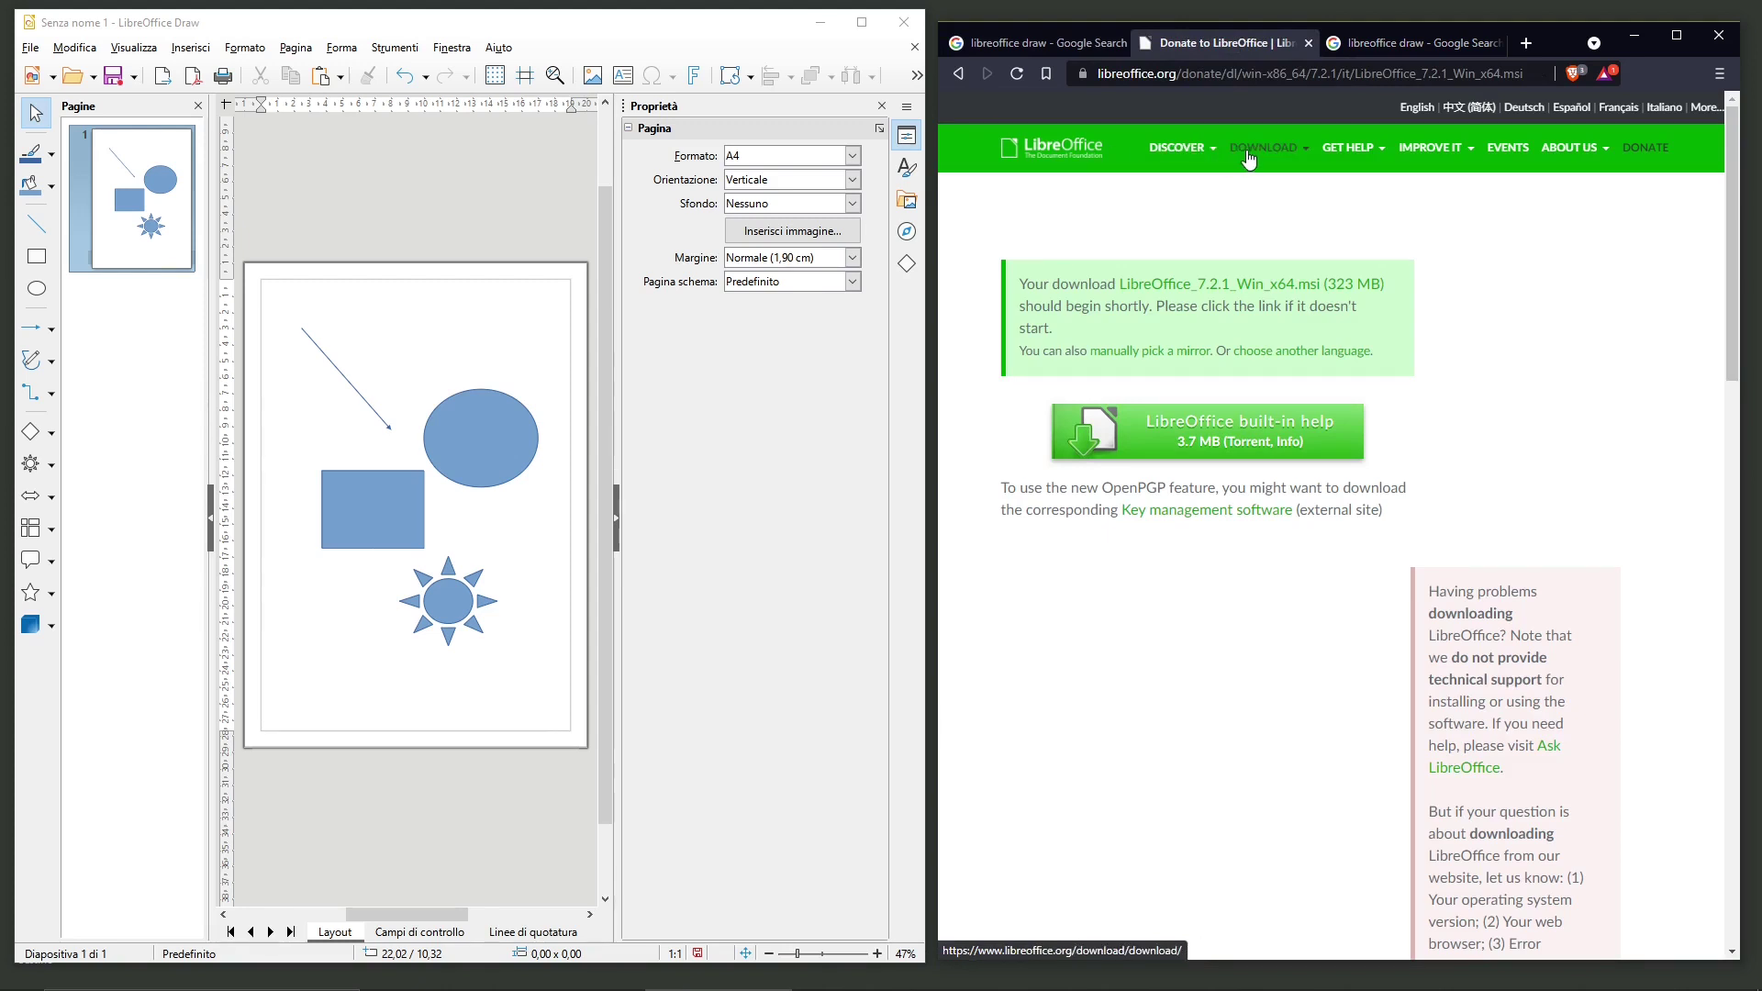
mouse_move(1263, 165)
left_click(1058, 168)
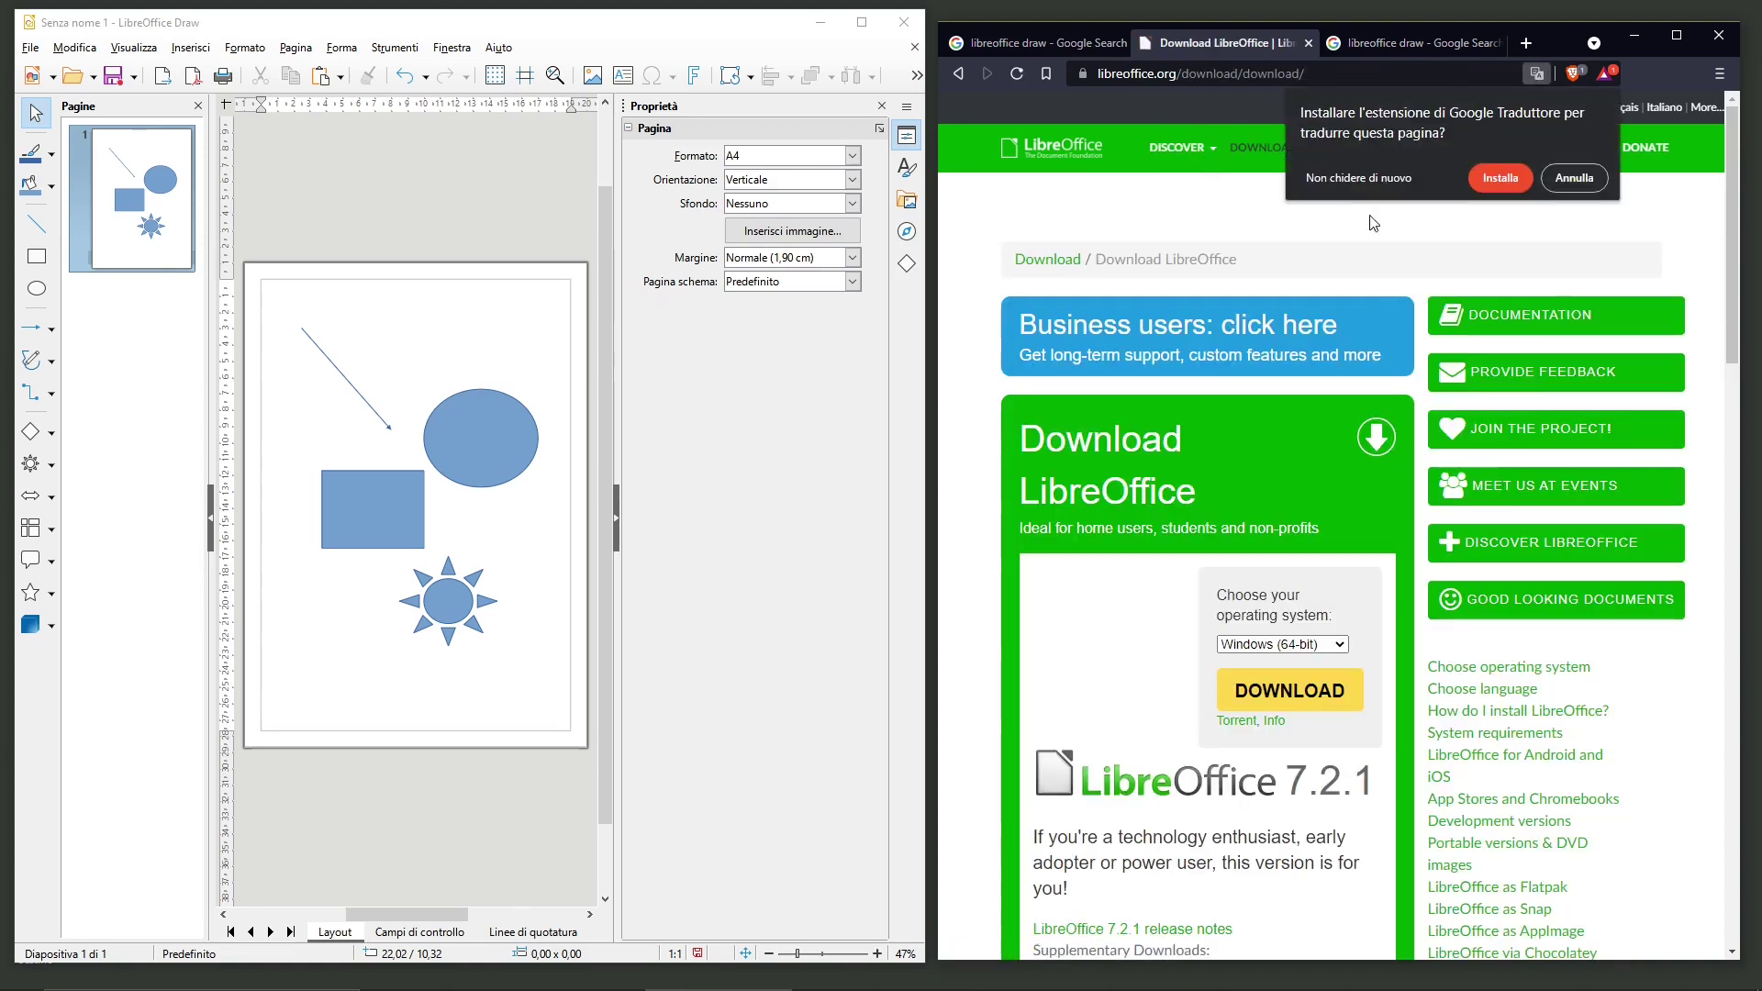
left_click(1574, 187)
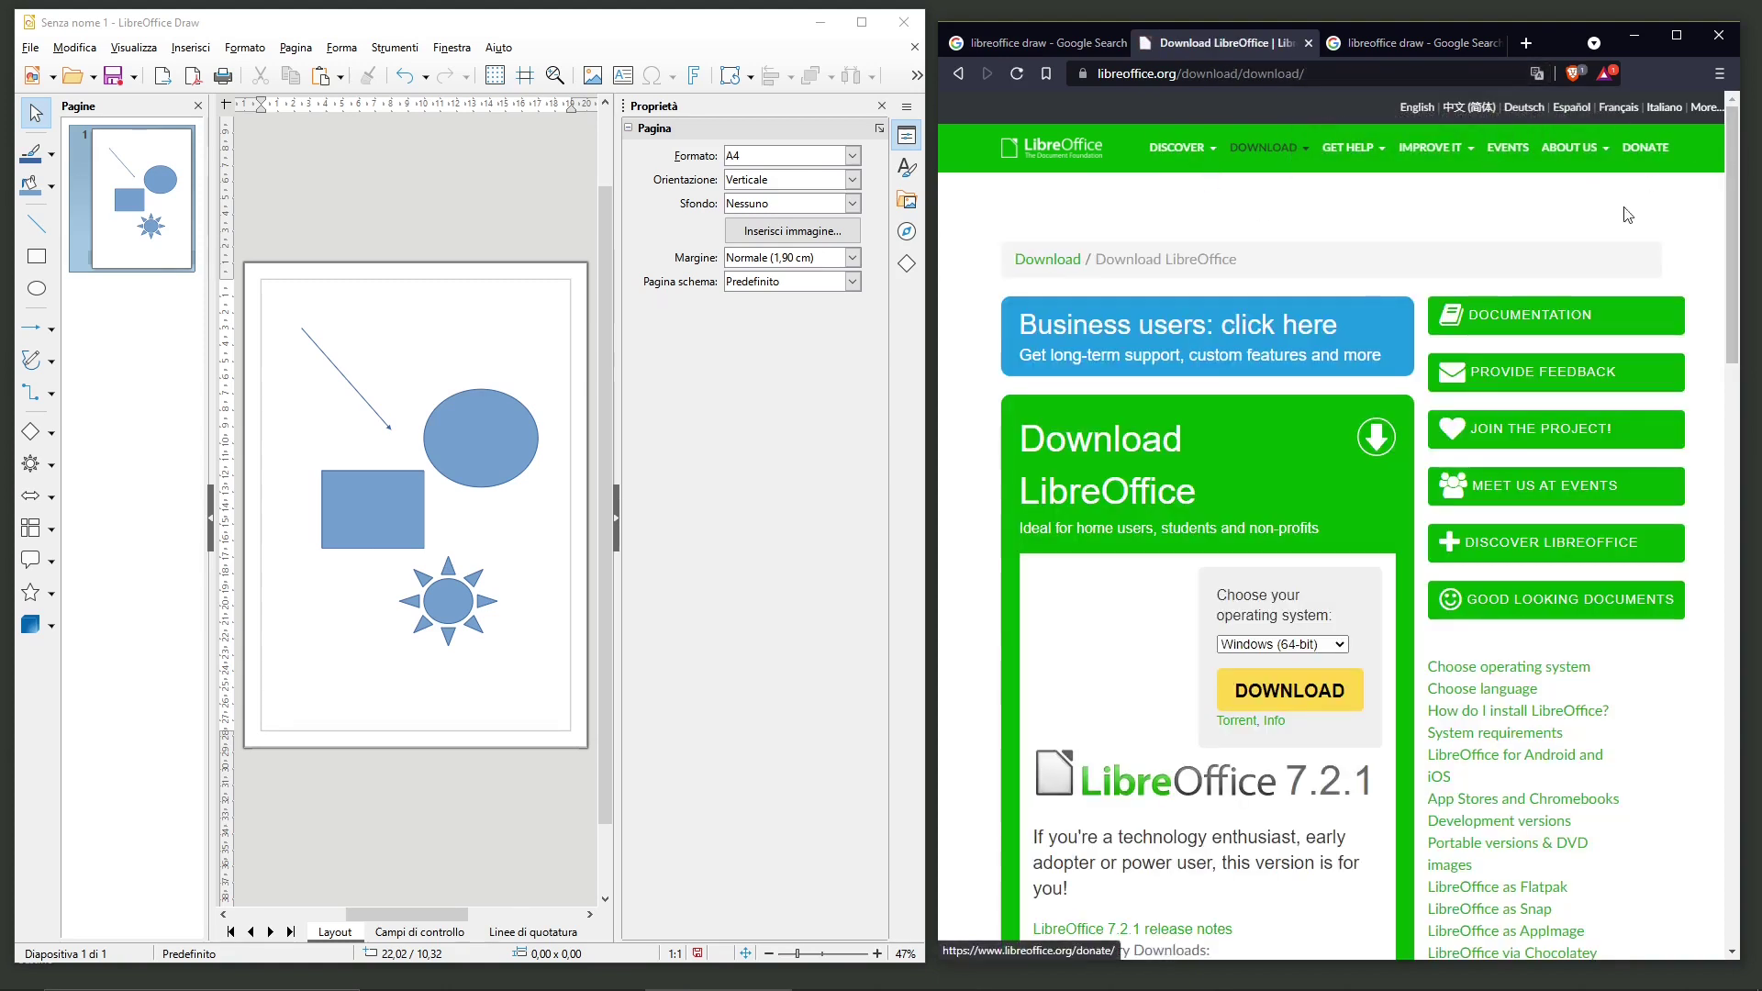
scroll(1175, 563, "down", 3)
left_click(1288, 418)
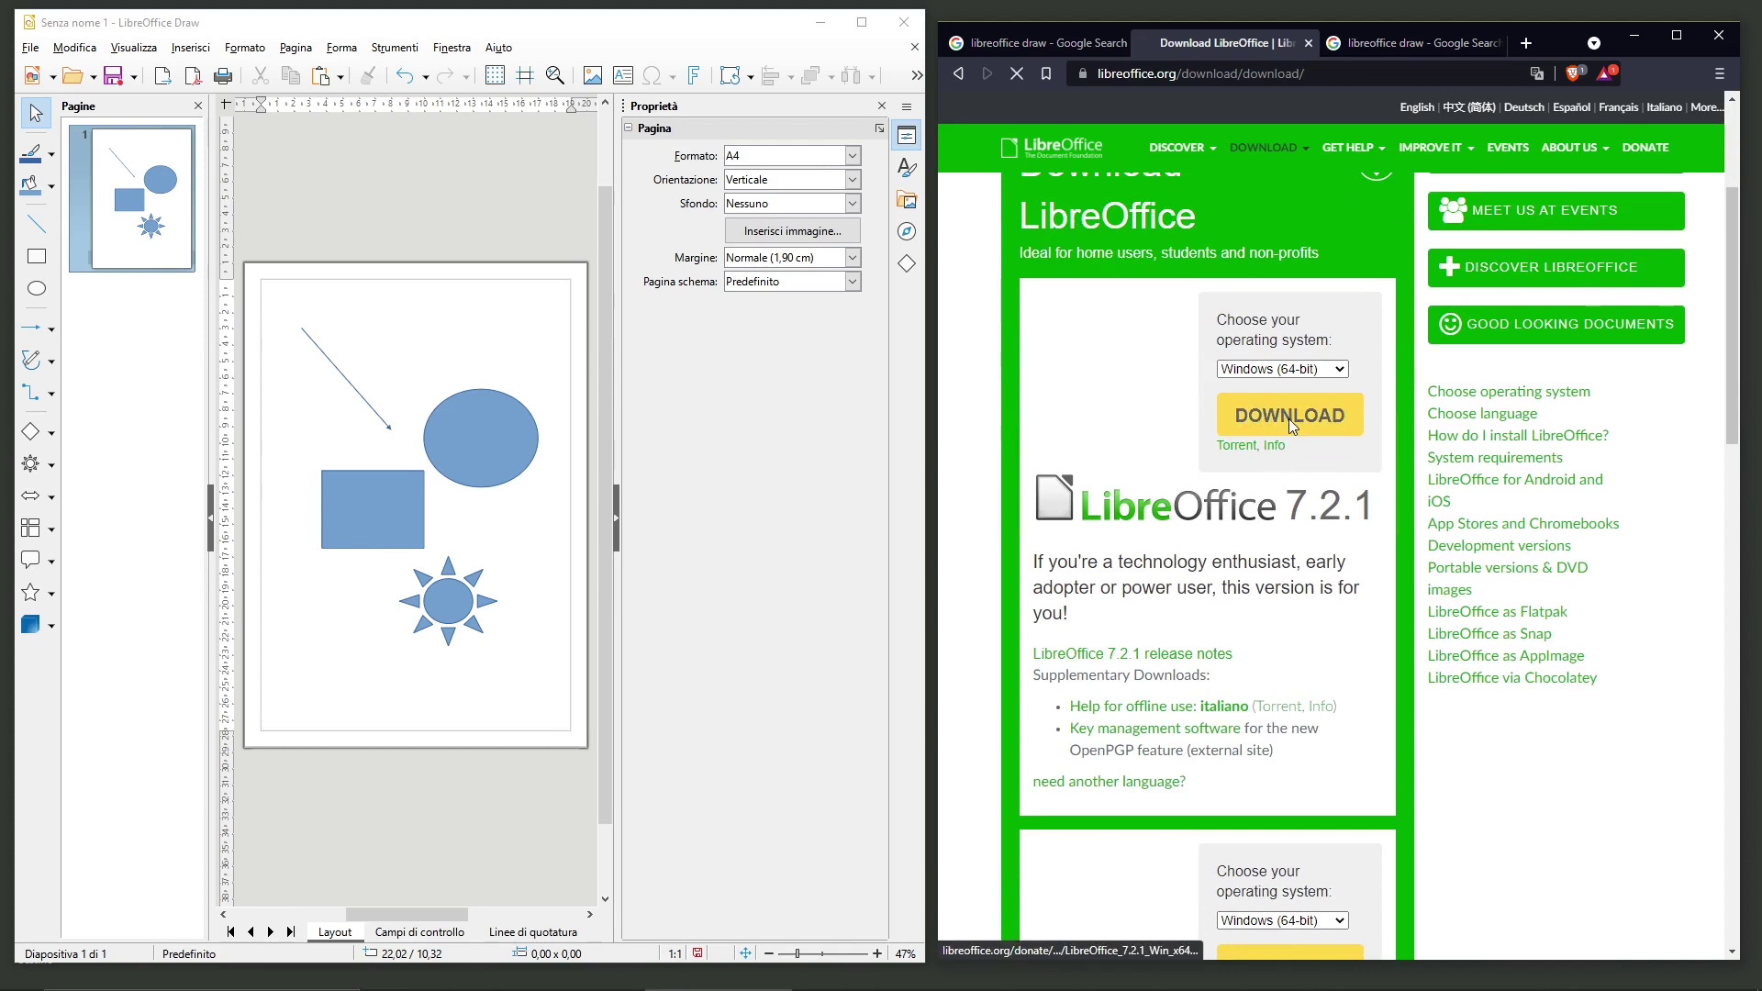
left_click(1265, 369)
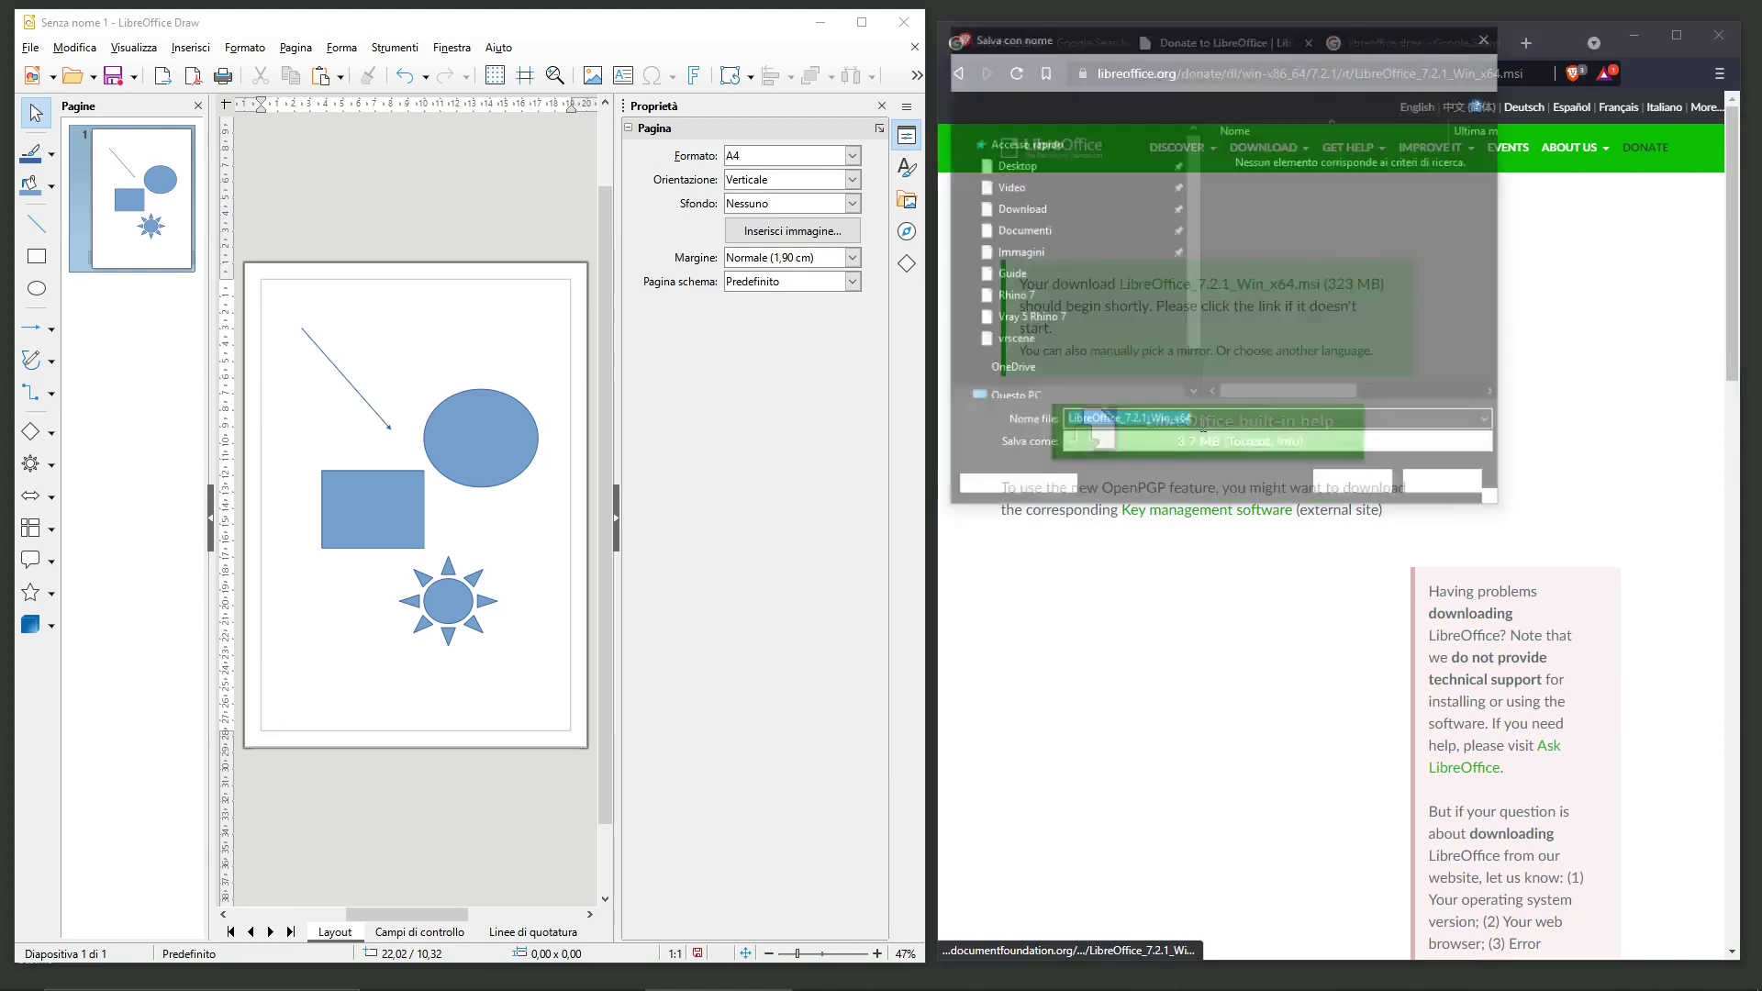
Close the LibreOffice_7.2.1_Win_x64.msi save dialog unsaved and return to the 'libreoffice draw' image results
scroll(1028, 266, "up", 1)
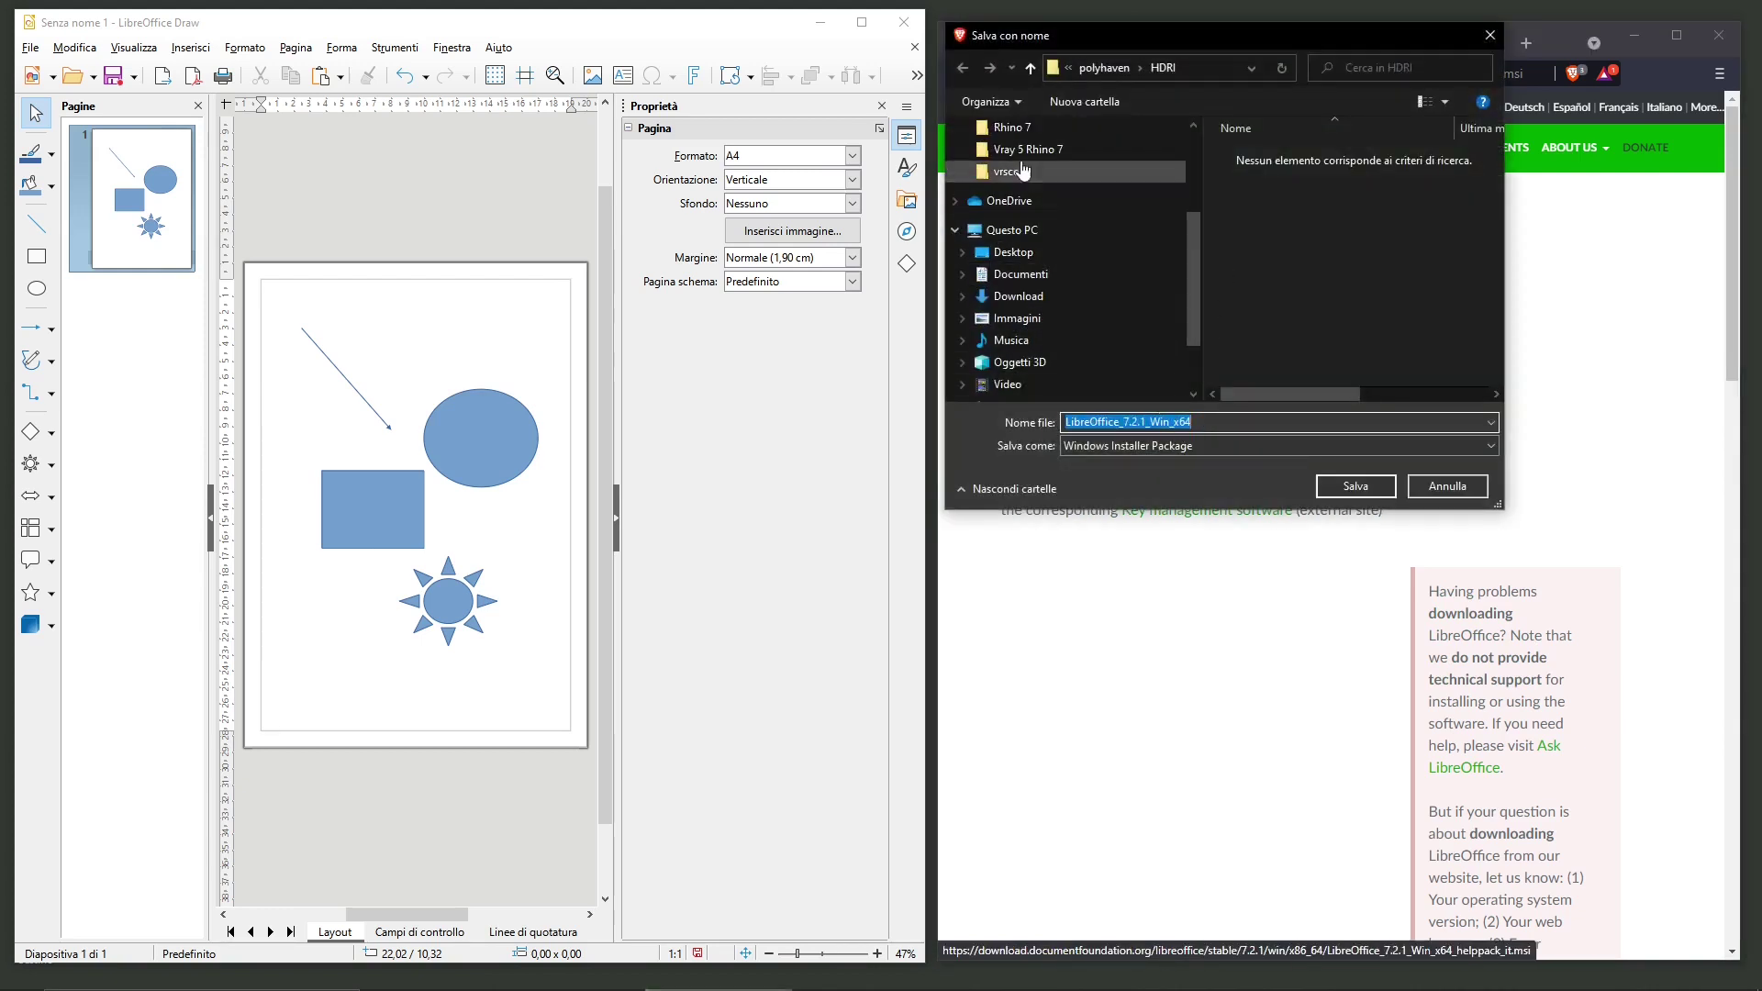
left_click(1026, 297)
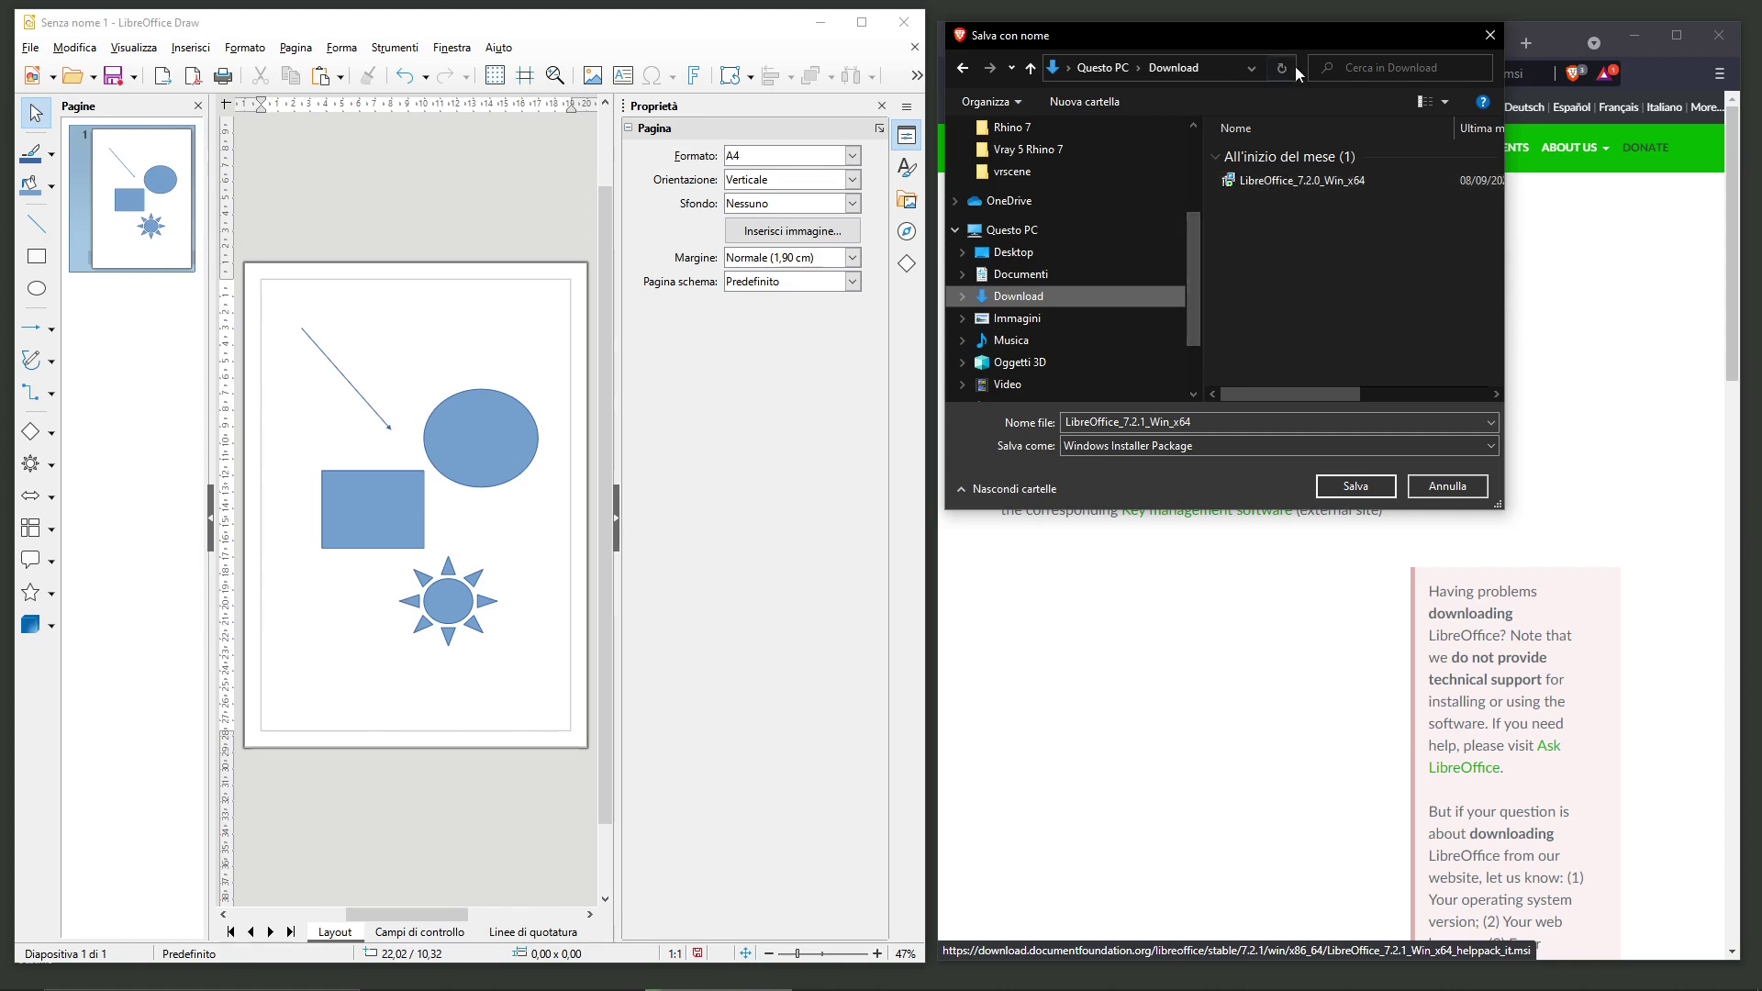
left_click_drag(1296, 35, 1012, 176)
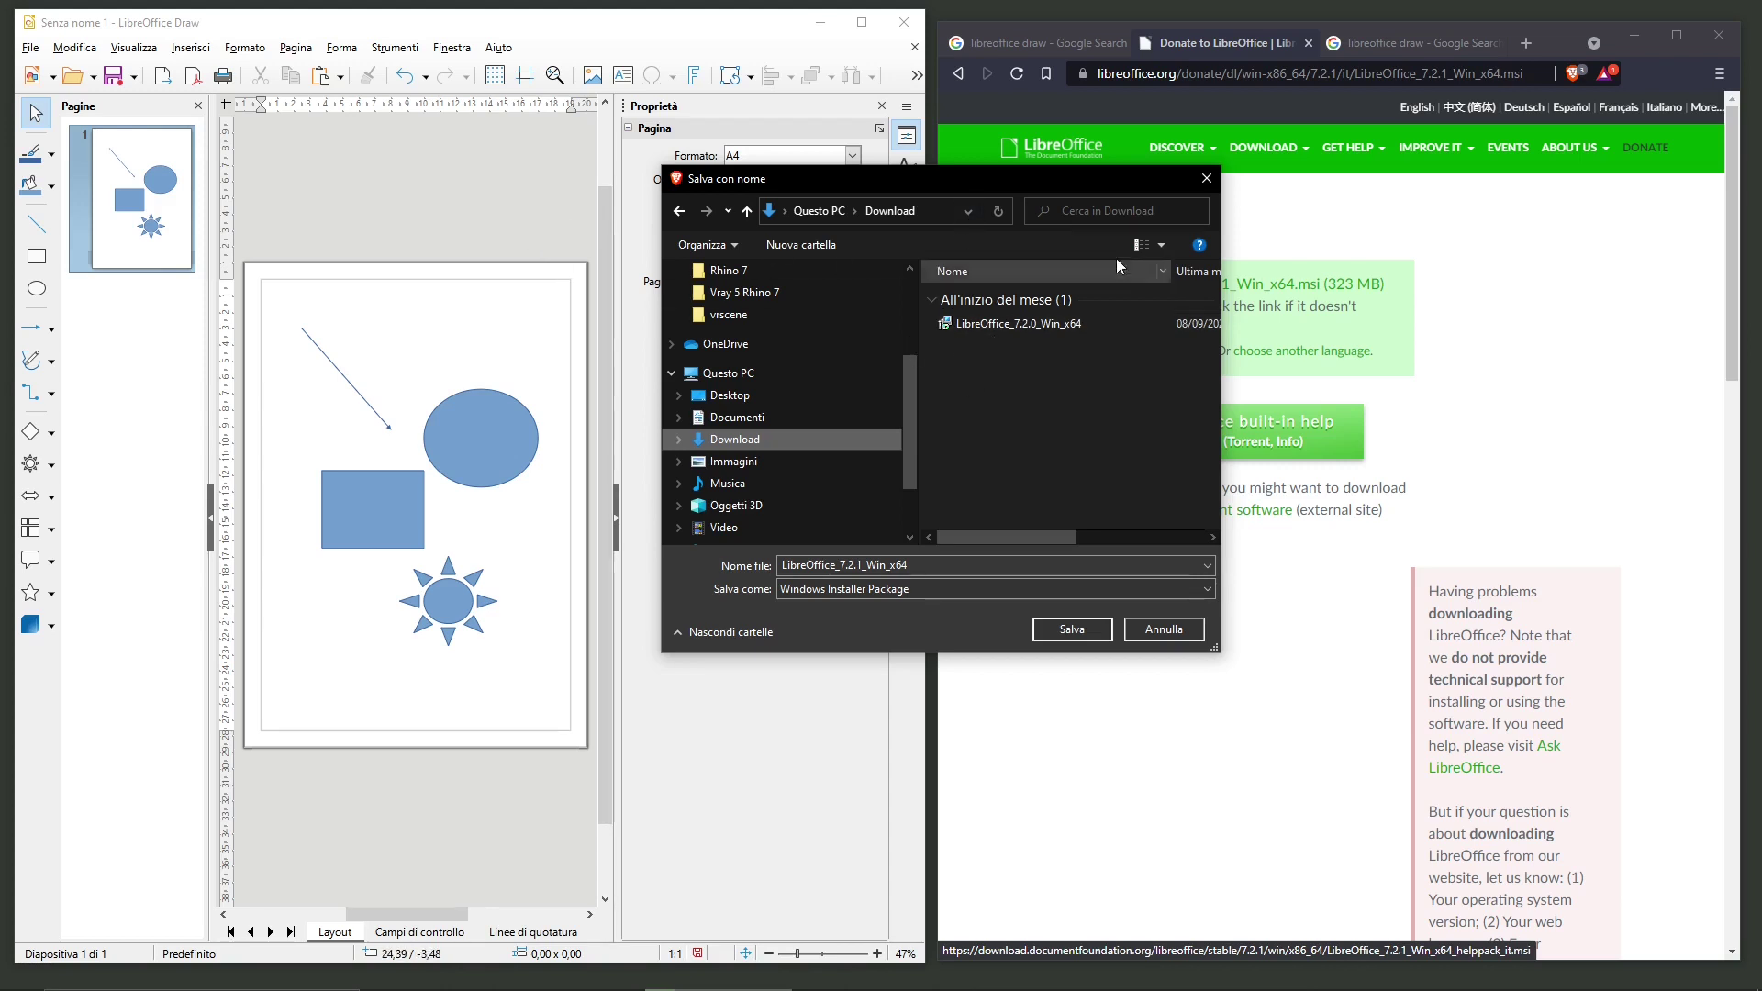
left_click(1200, 183)
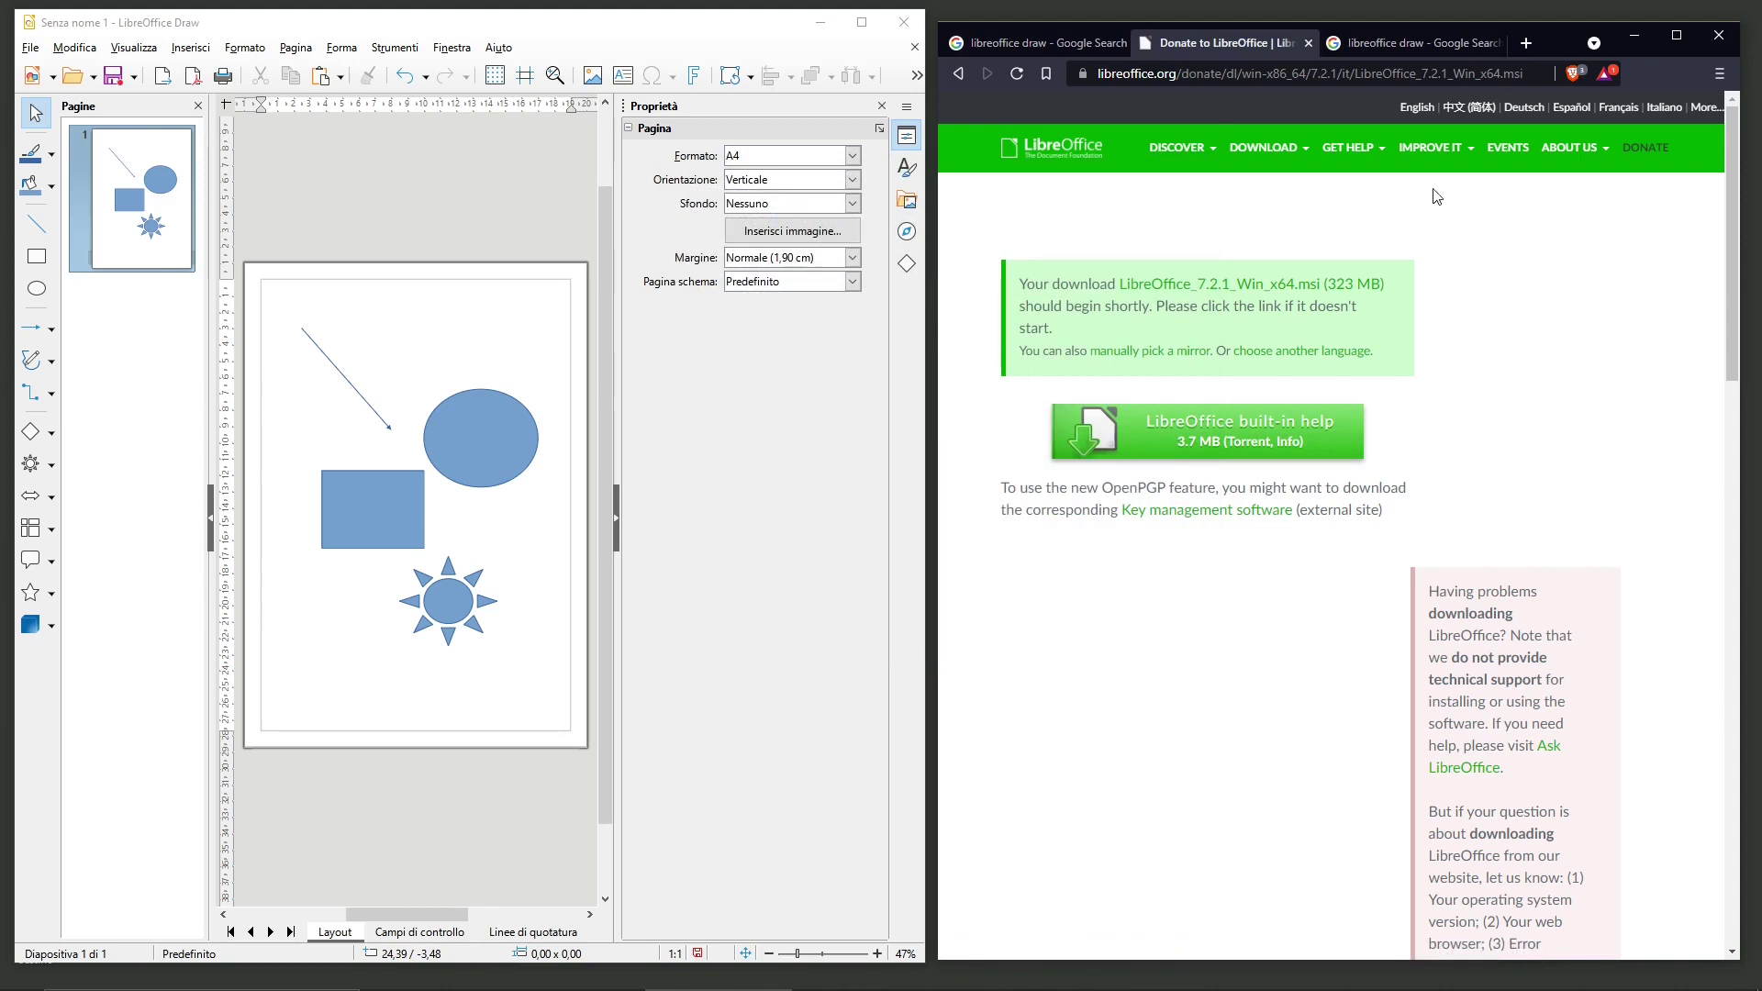
left_click(1398, 43)
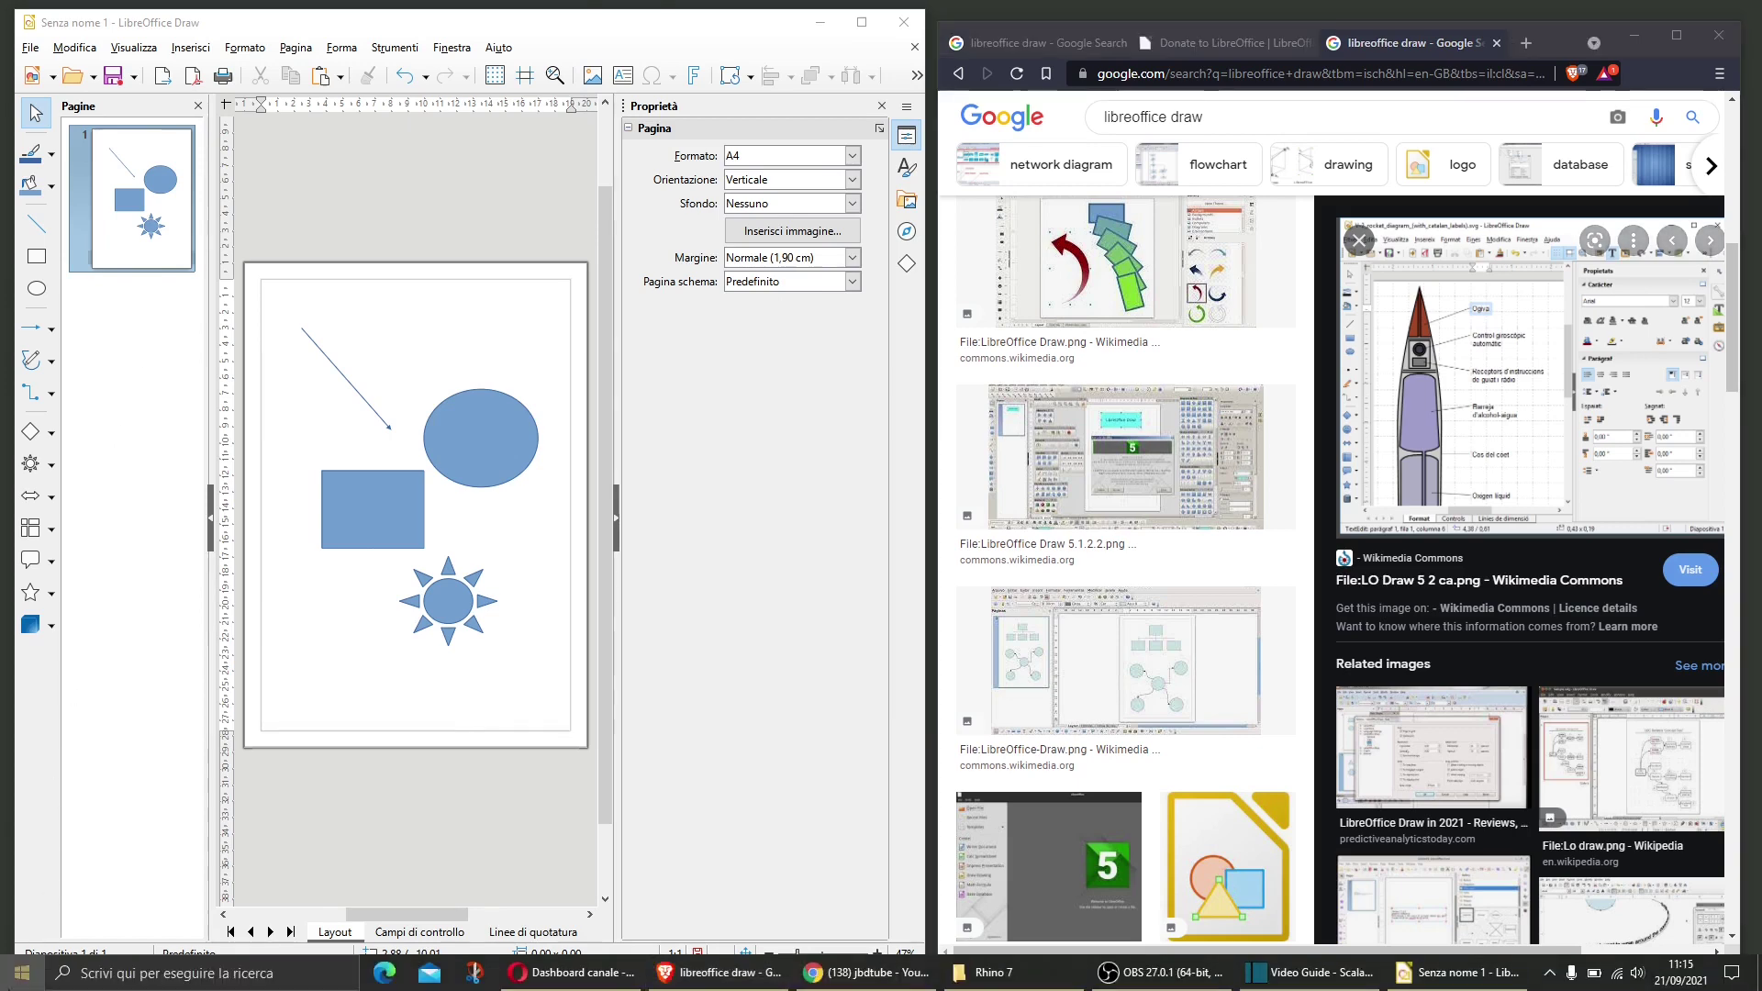
Search the Start menu for 'libre' to list the LibreOffice apps, then return to the Draw window
left_click(26, 974)
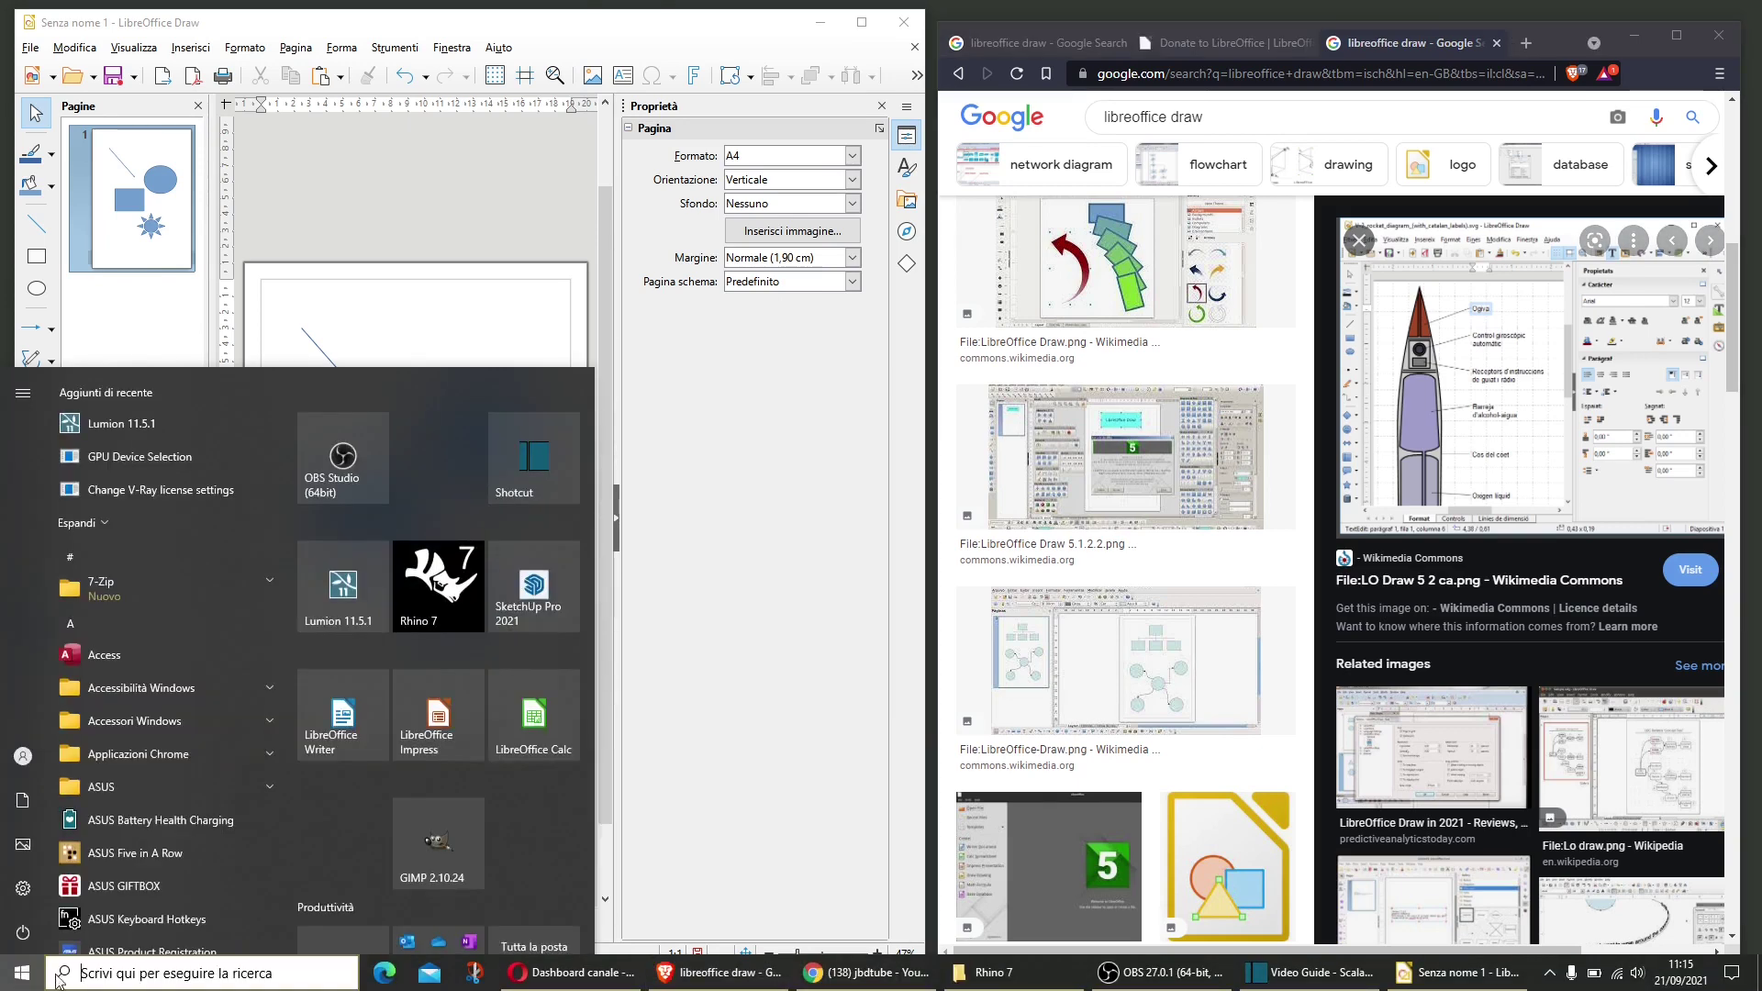
left_click(98, 975)
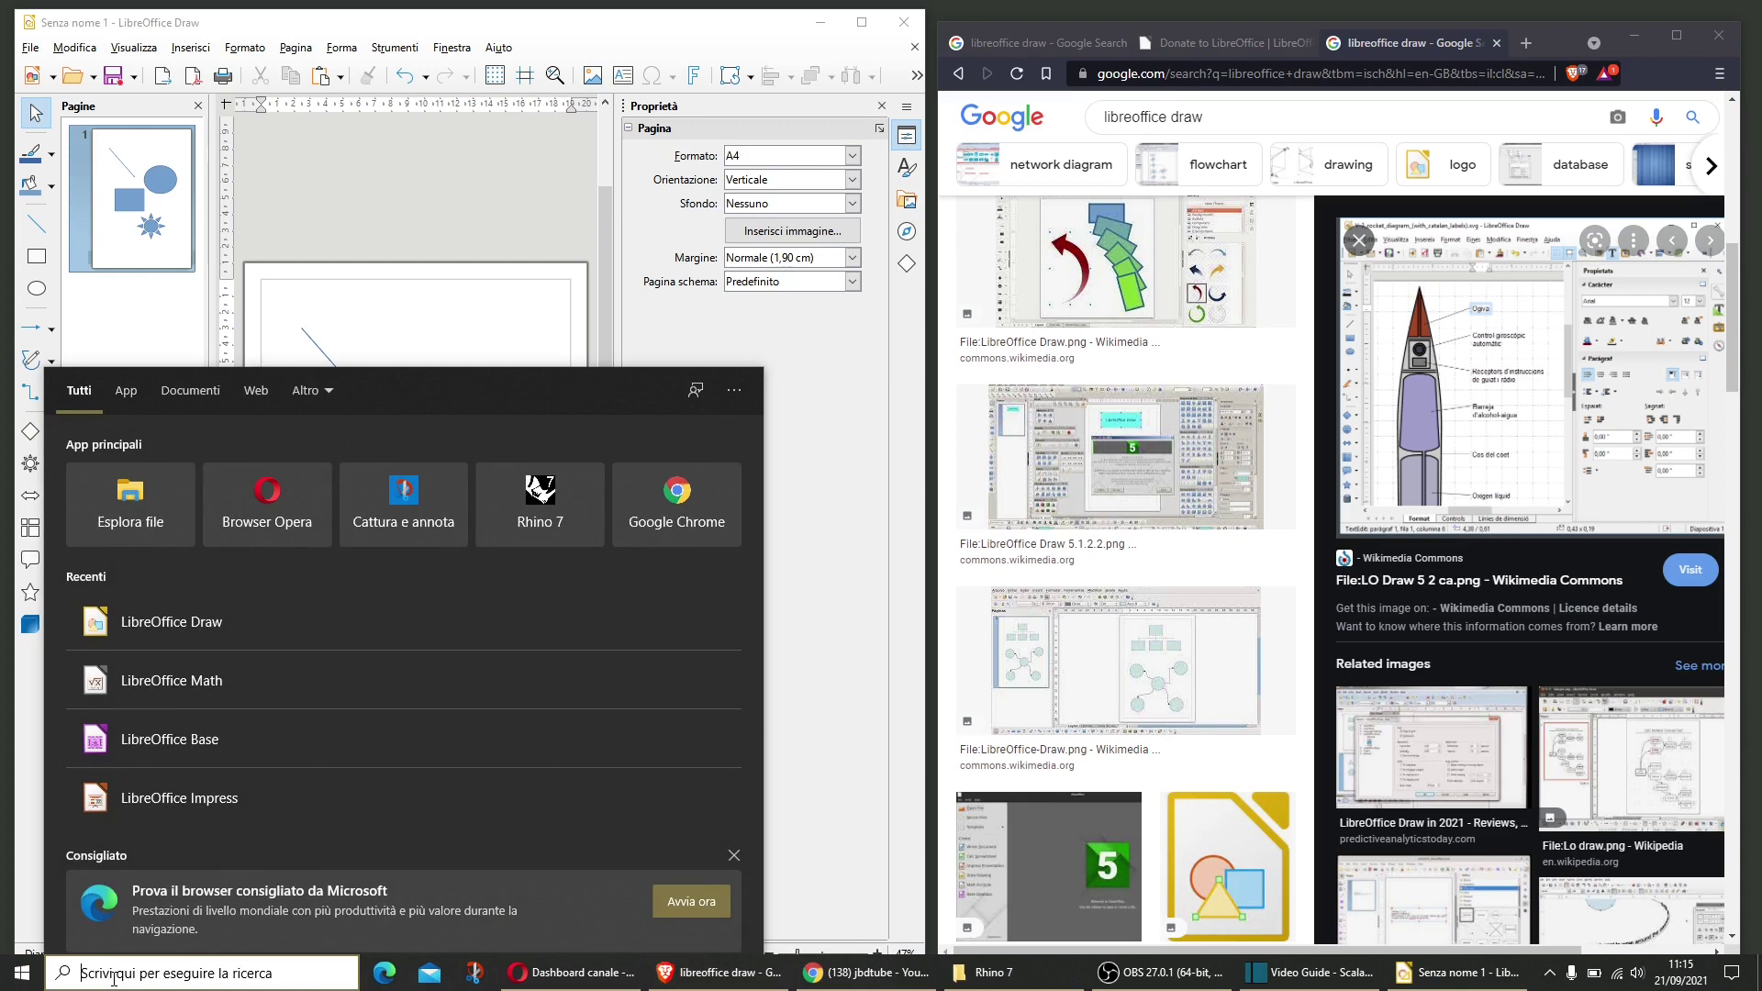
type("draw")
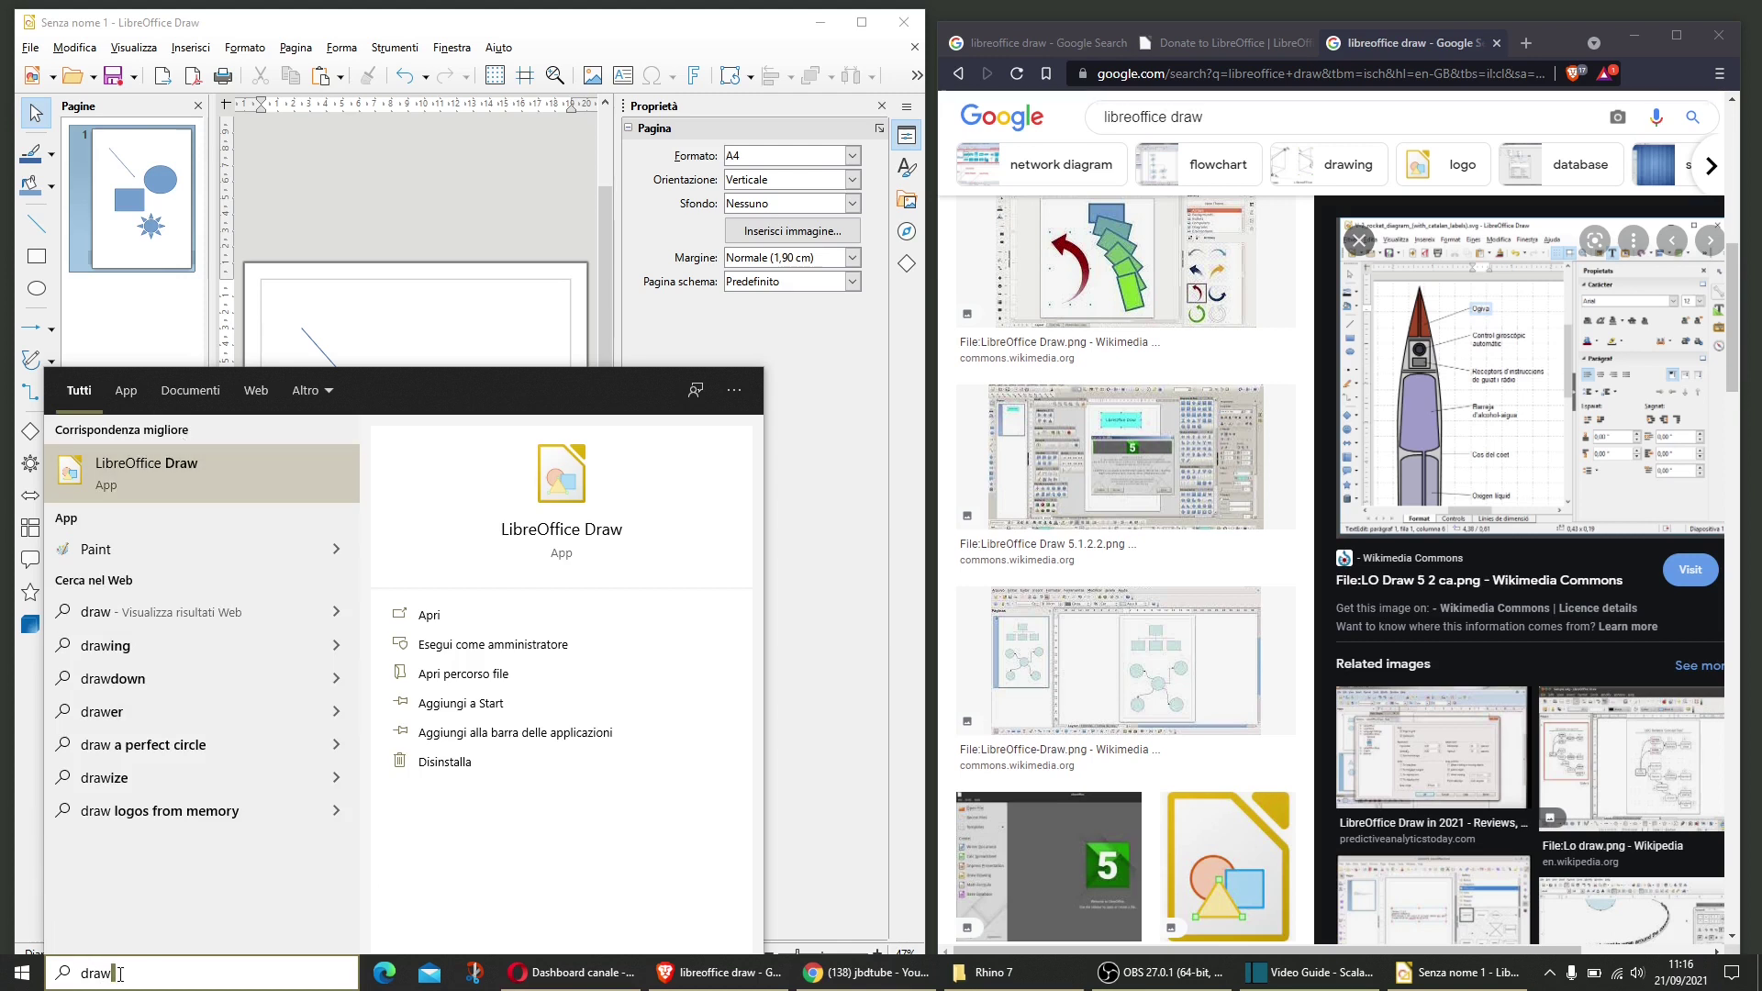
double_click(83, 973)
type("libre")
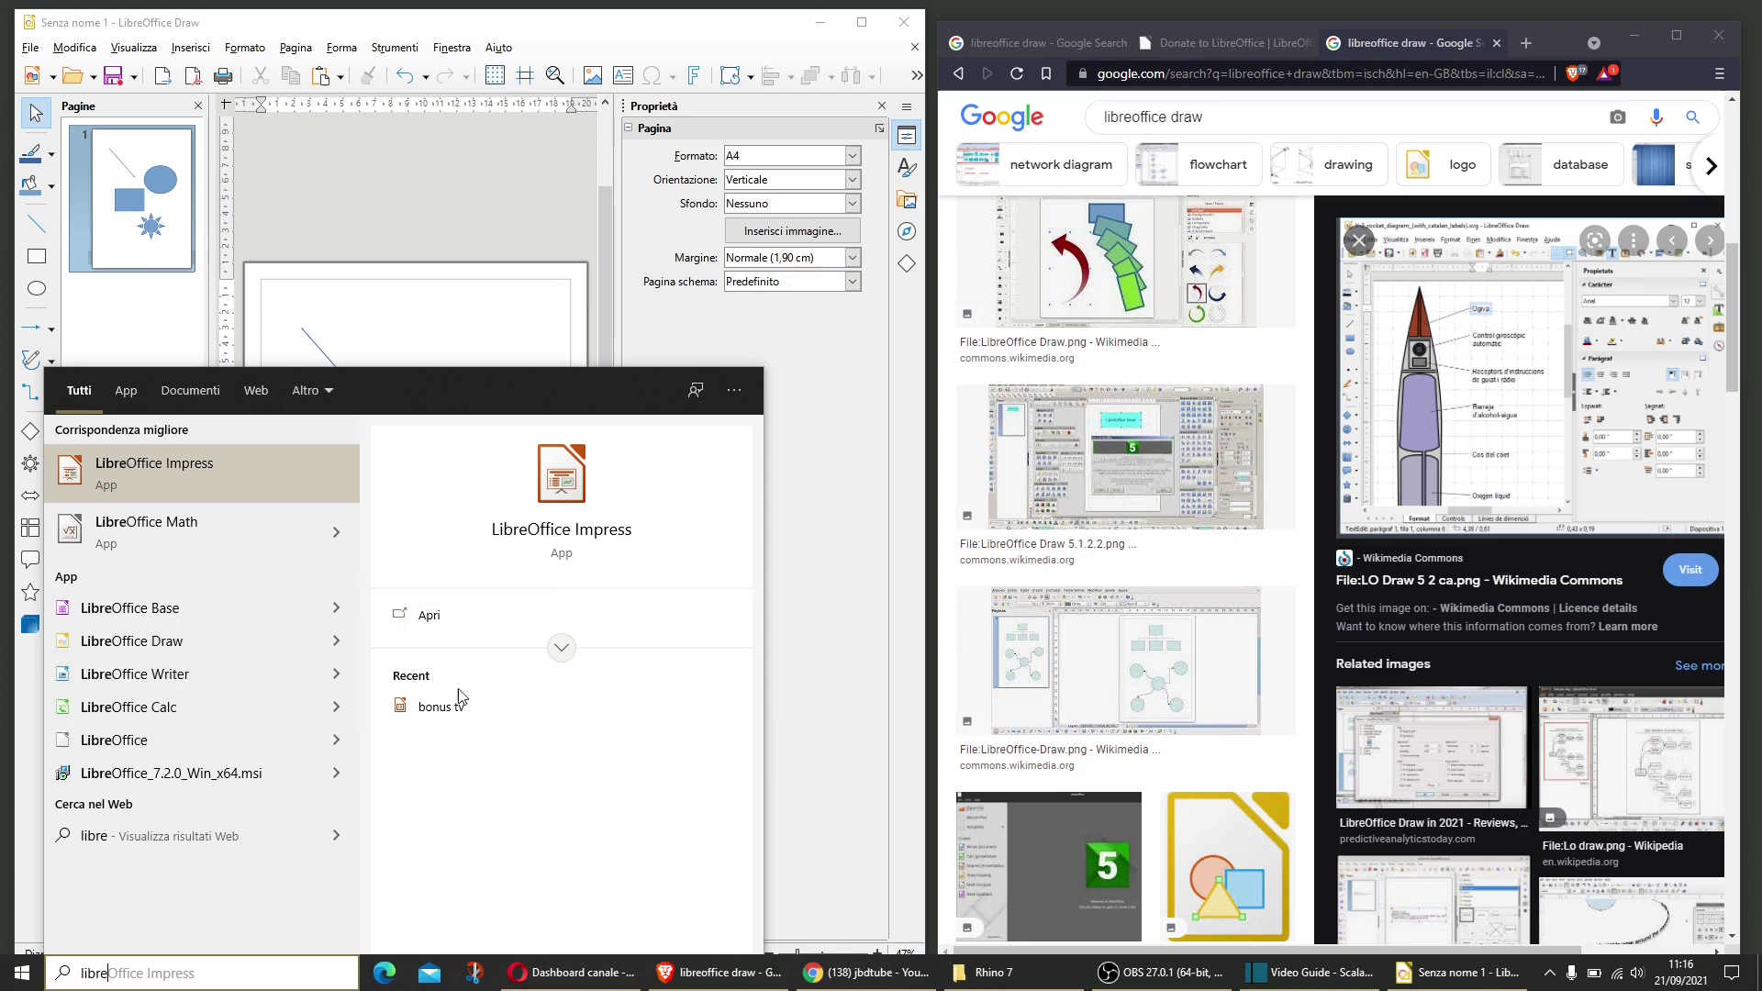
left_click(809, 433)
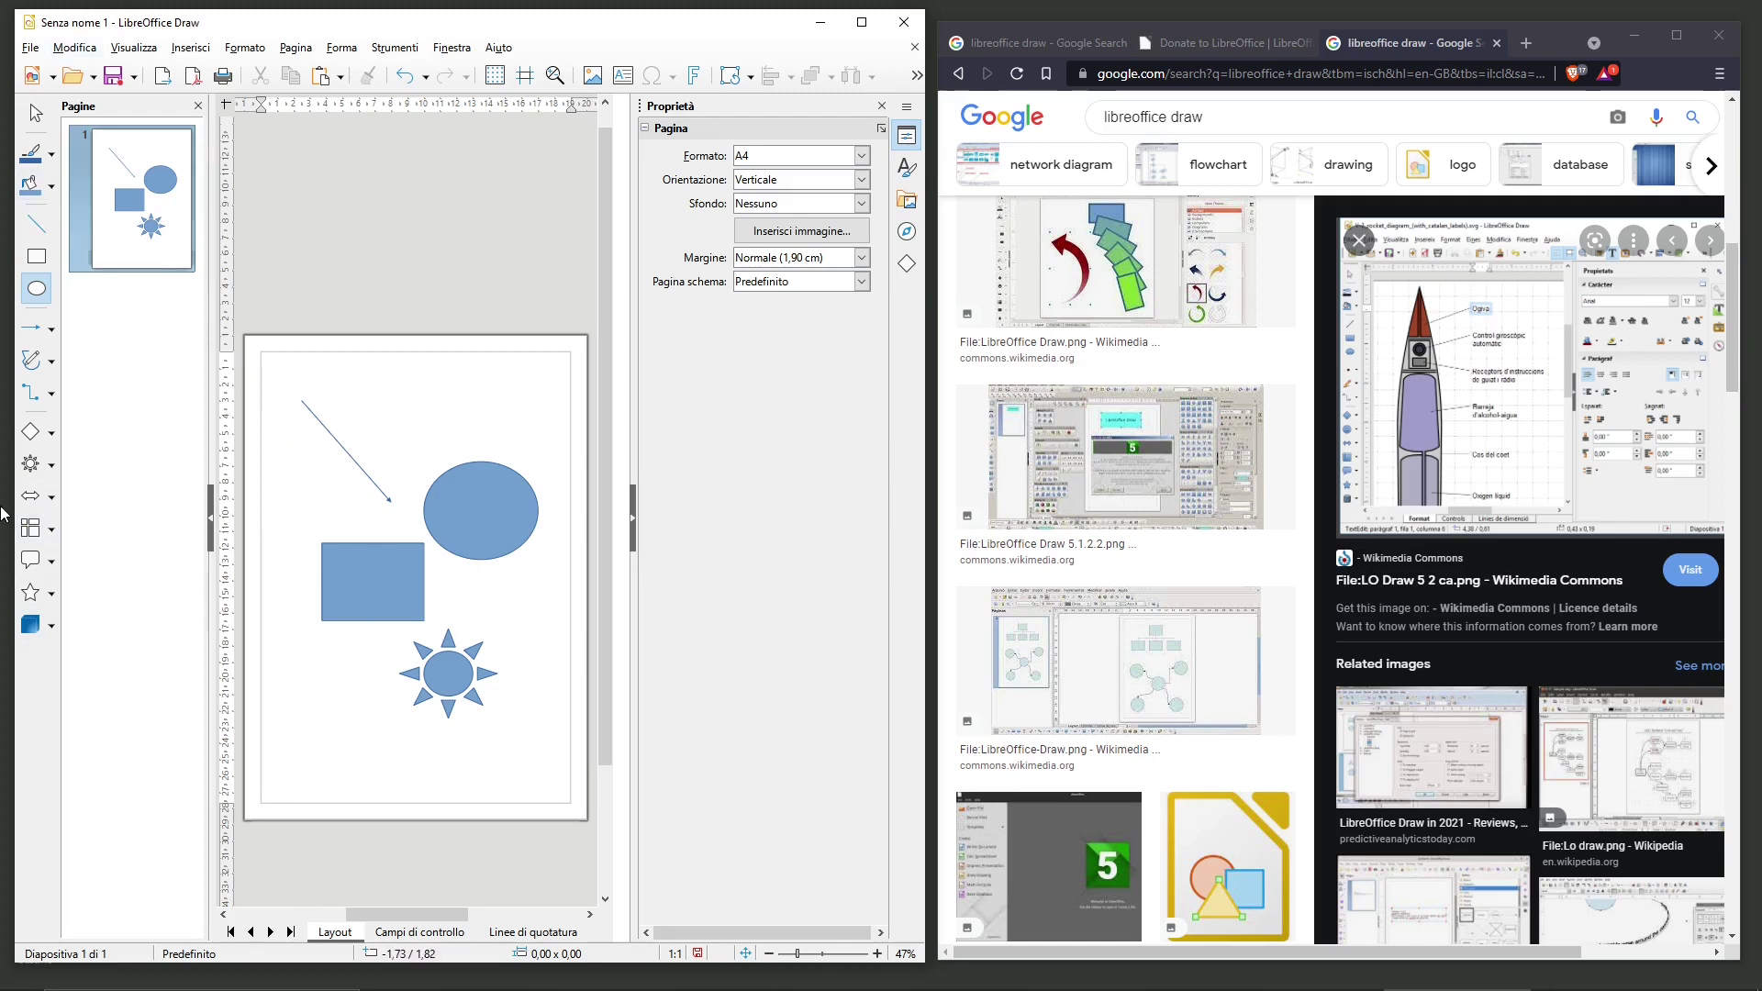
Draw a small diamond from Basic Shapes above the ellipse
left_click(51, 362)
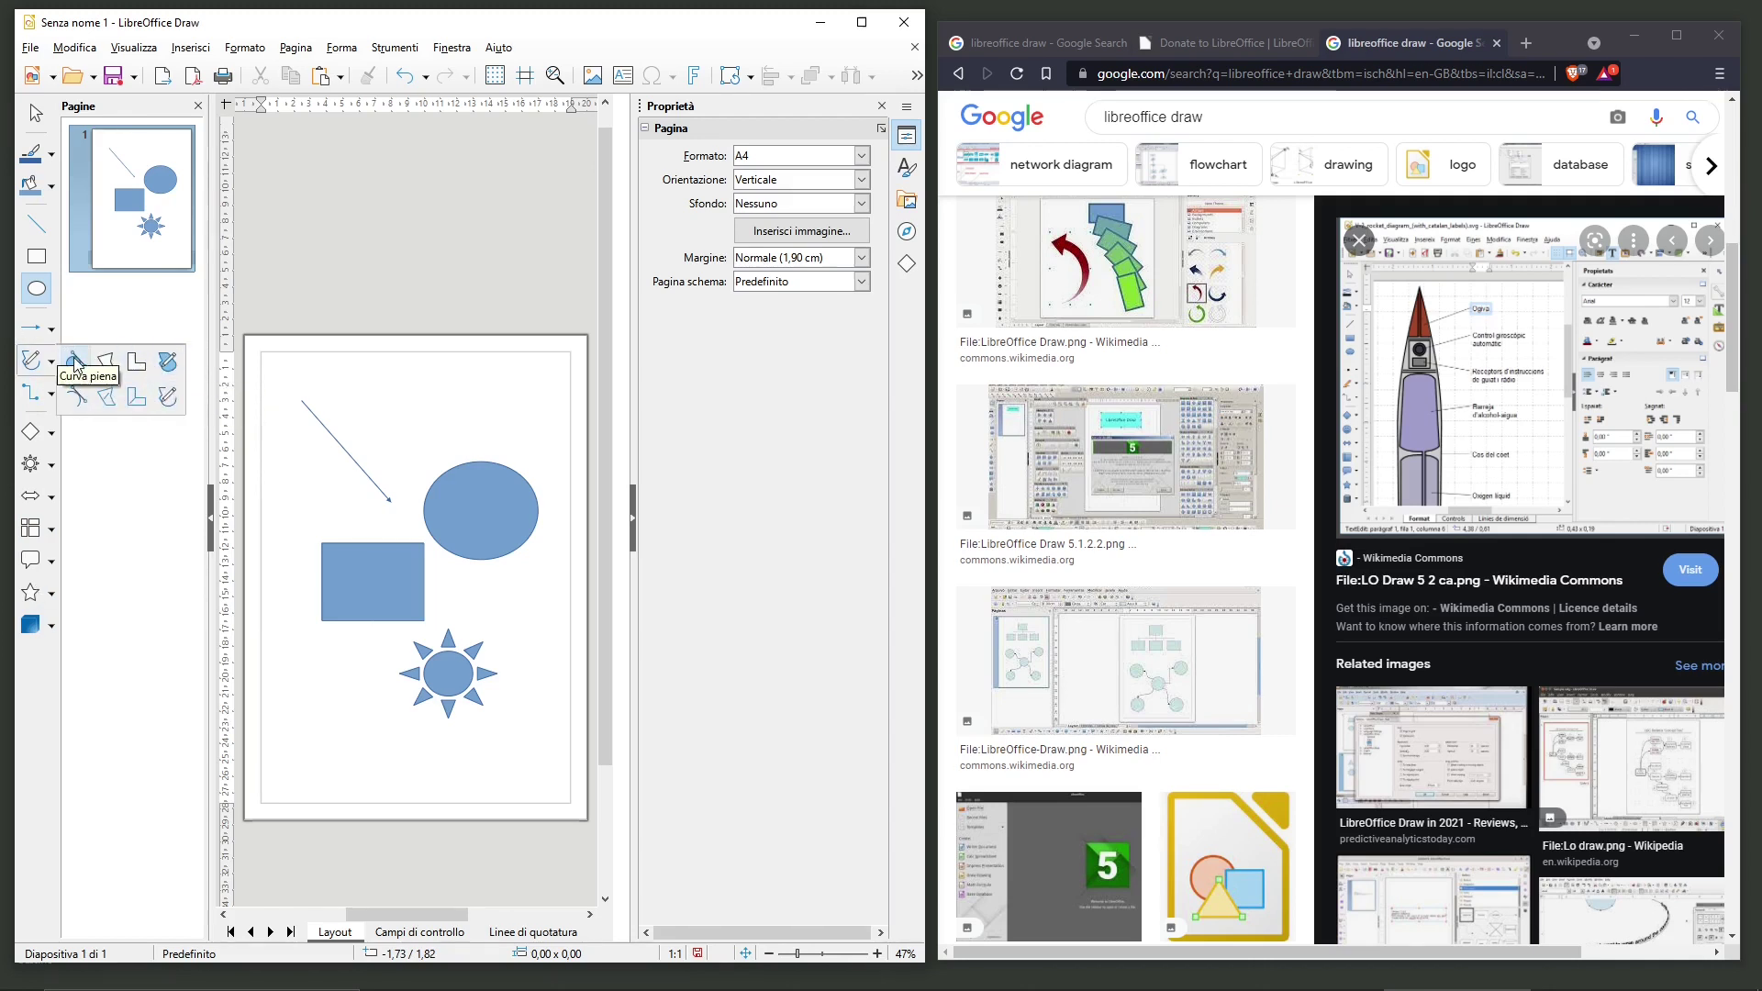
left_click(34, 437)
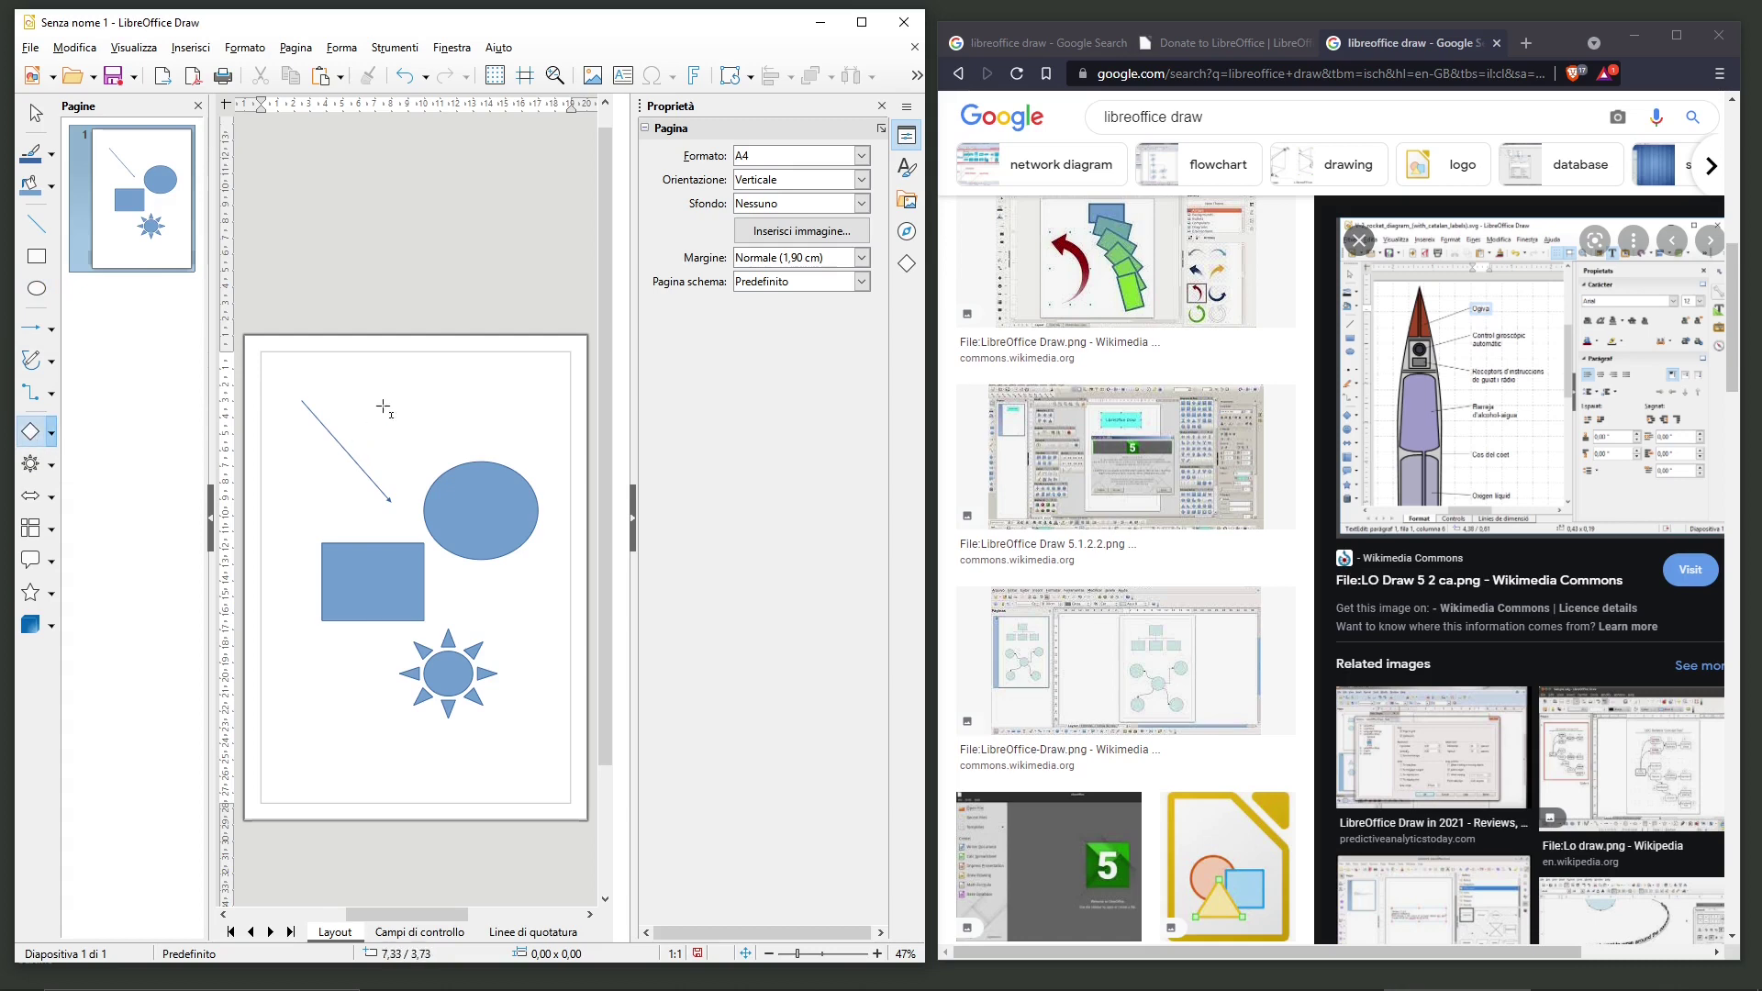
left_click_drag(384, 400, 427, 427)
Shift the arrow line and stretch the small stub at left into a long vertical line
left_click(307, 407)
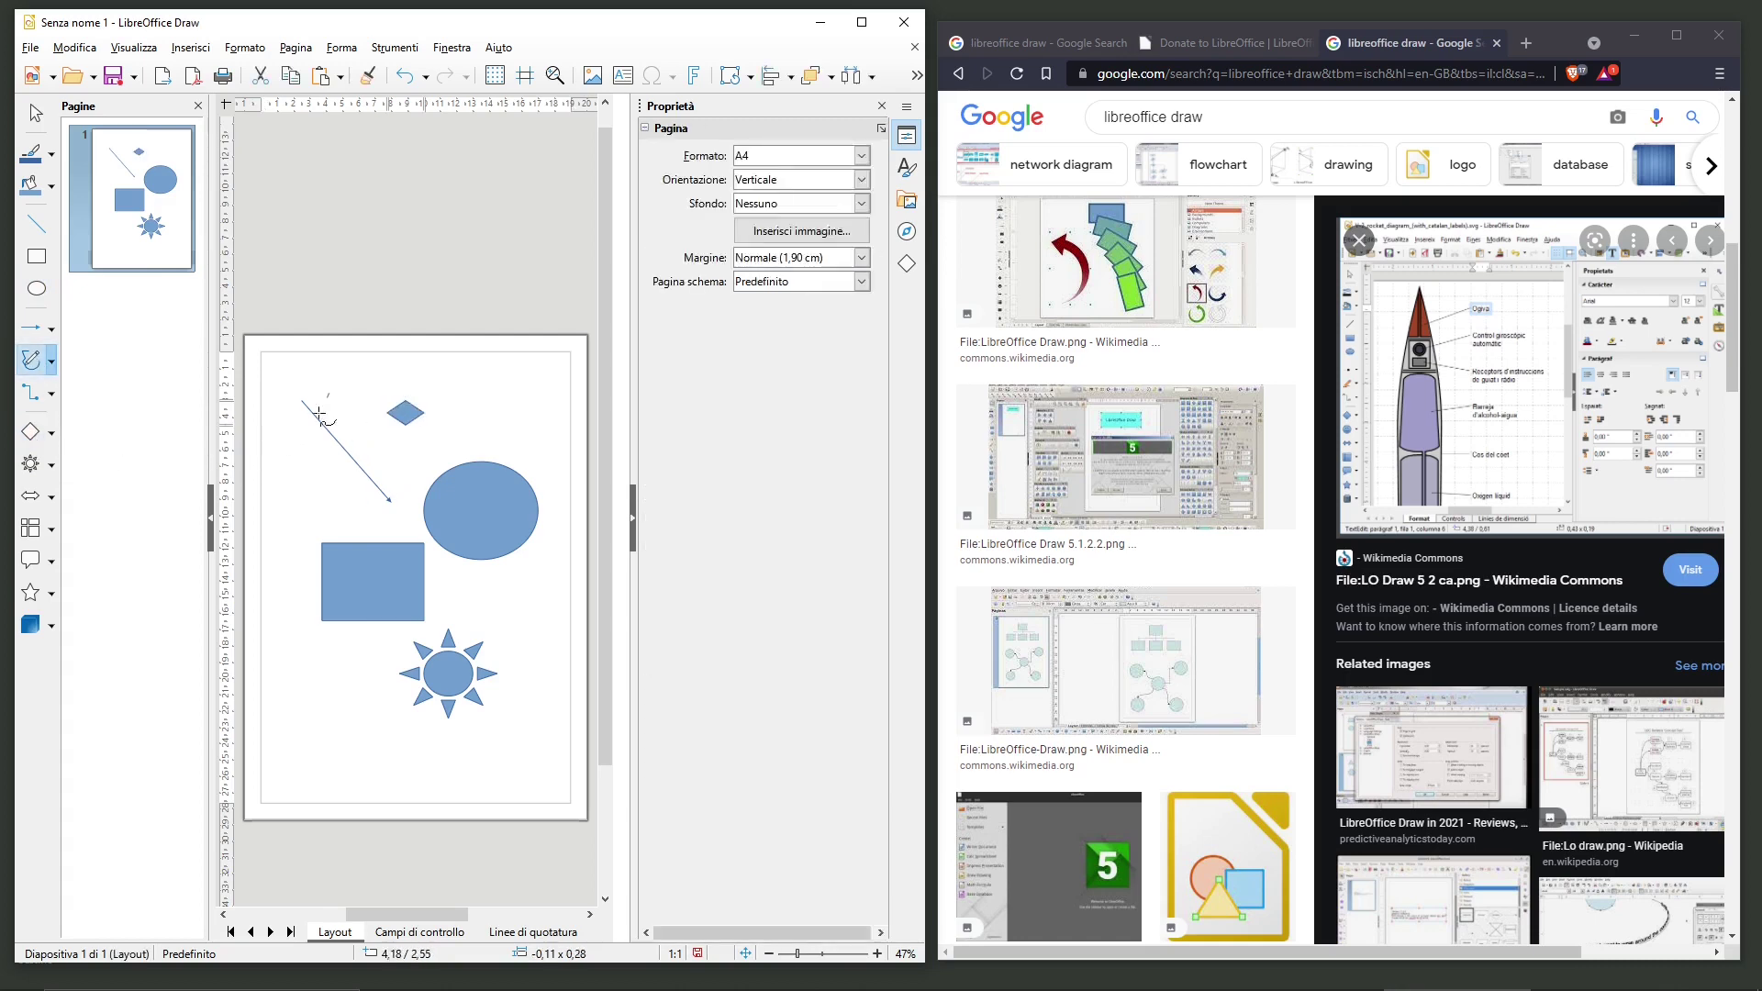
left_click_drag(317, 416, 377, 449)
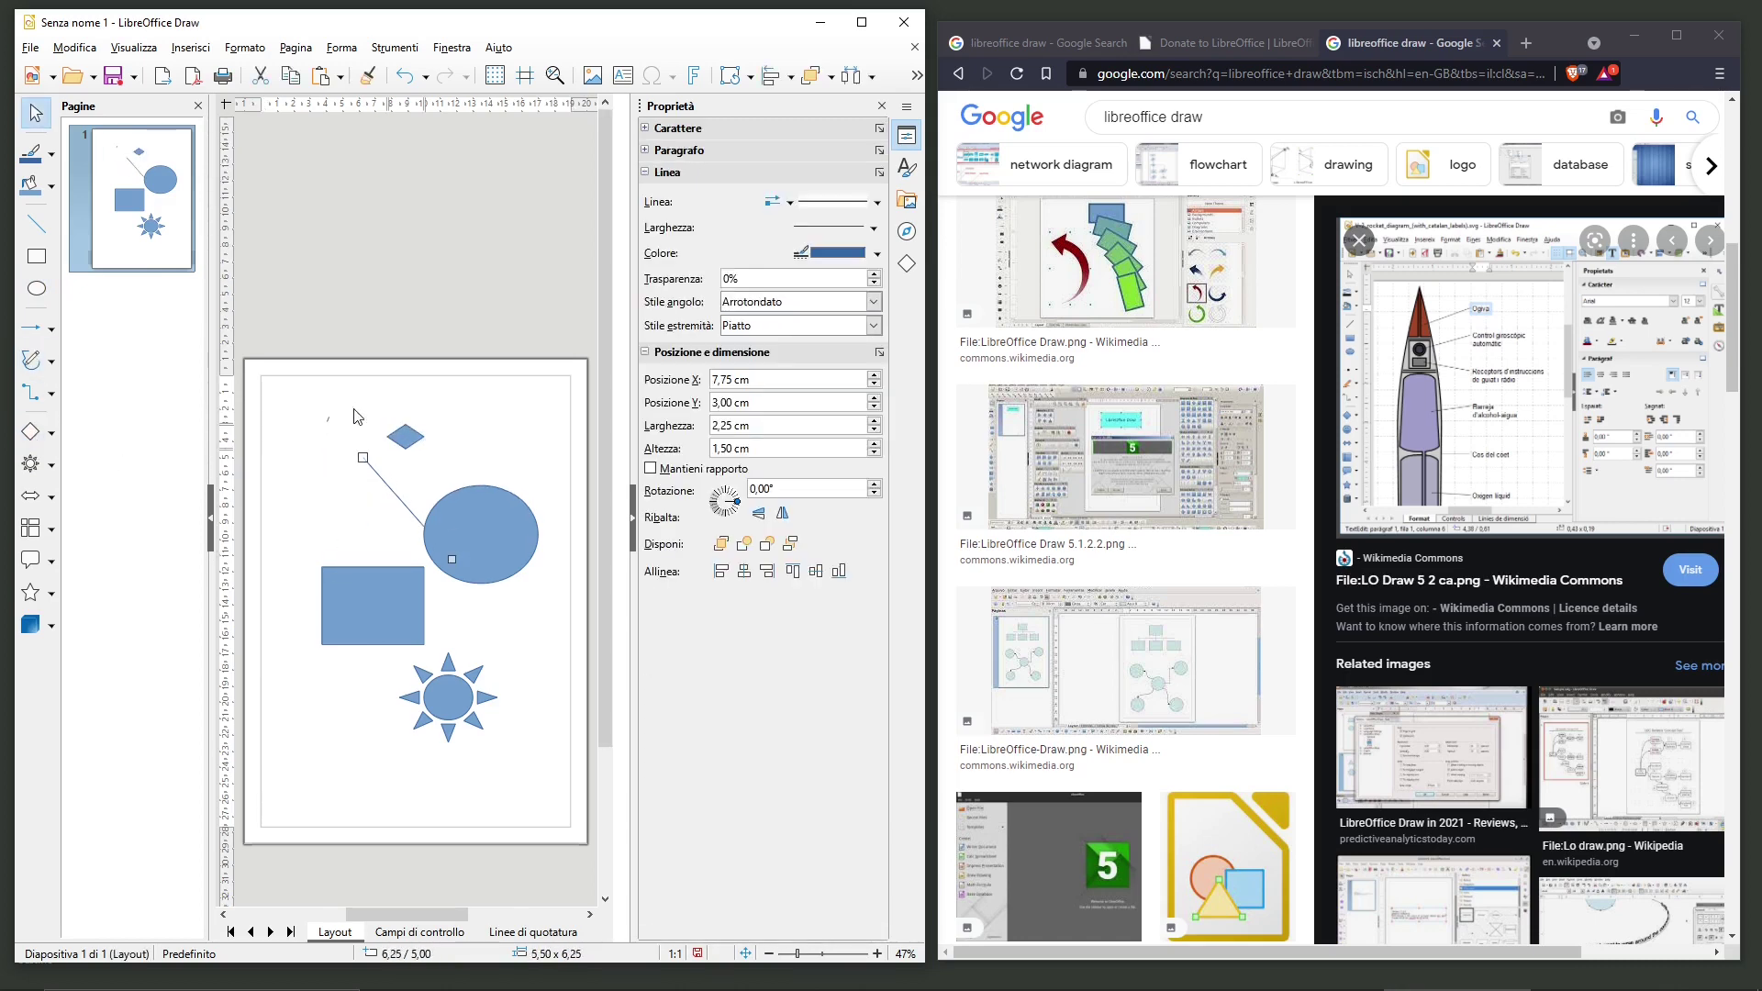
left_click(328, 419)
left_click_drag(332, 433, 327, 534)
left_click(384, 433)
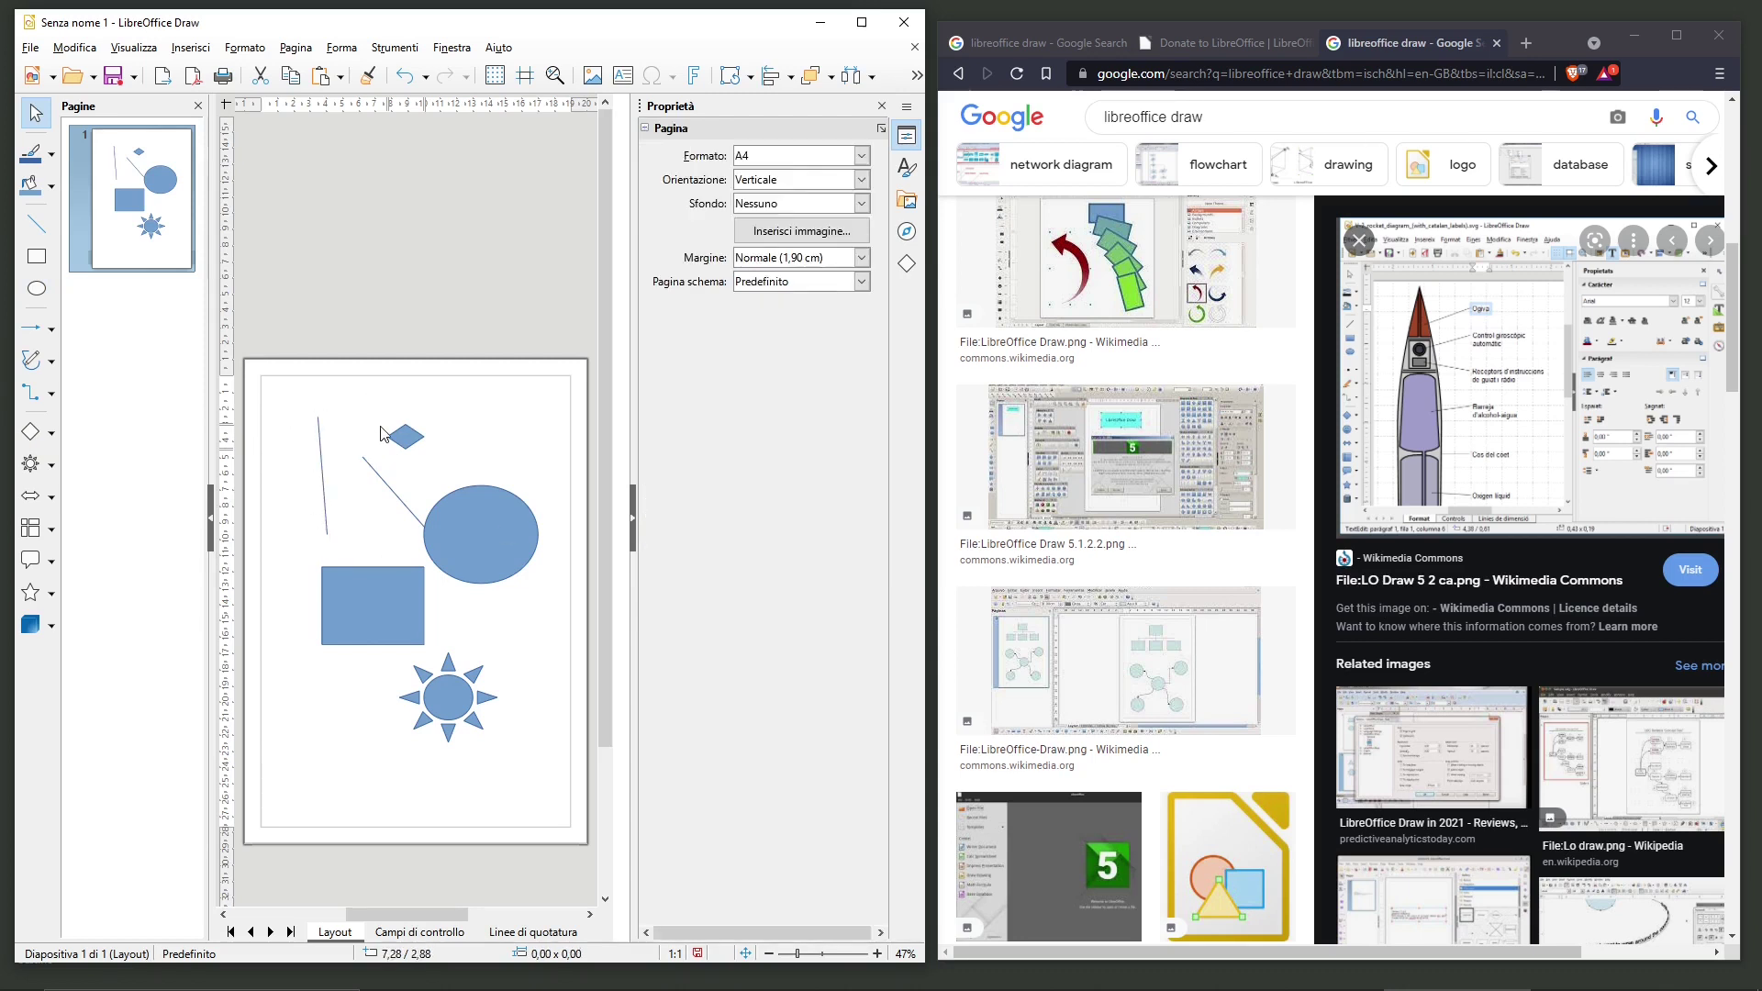
Move the diagonal arrow line up-left to position X 3,50 cm, Y 1,50 cm
left_click(461, 530)
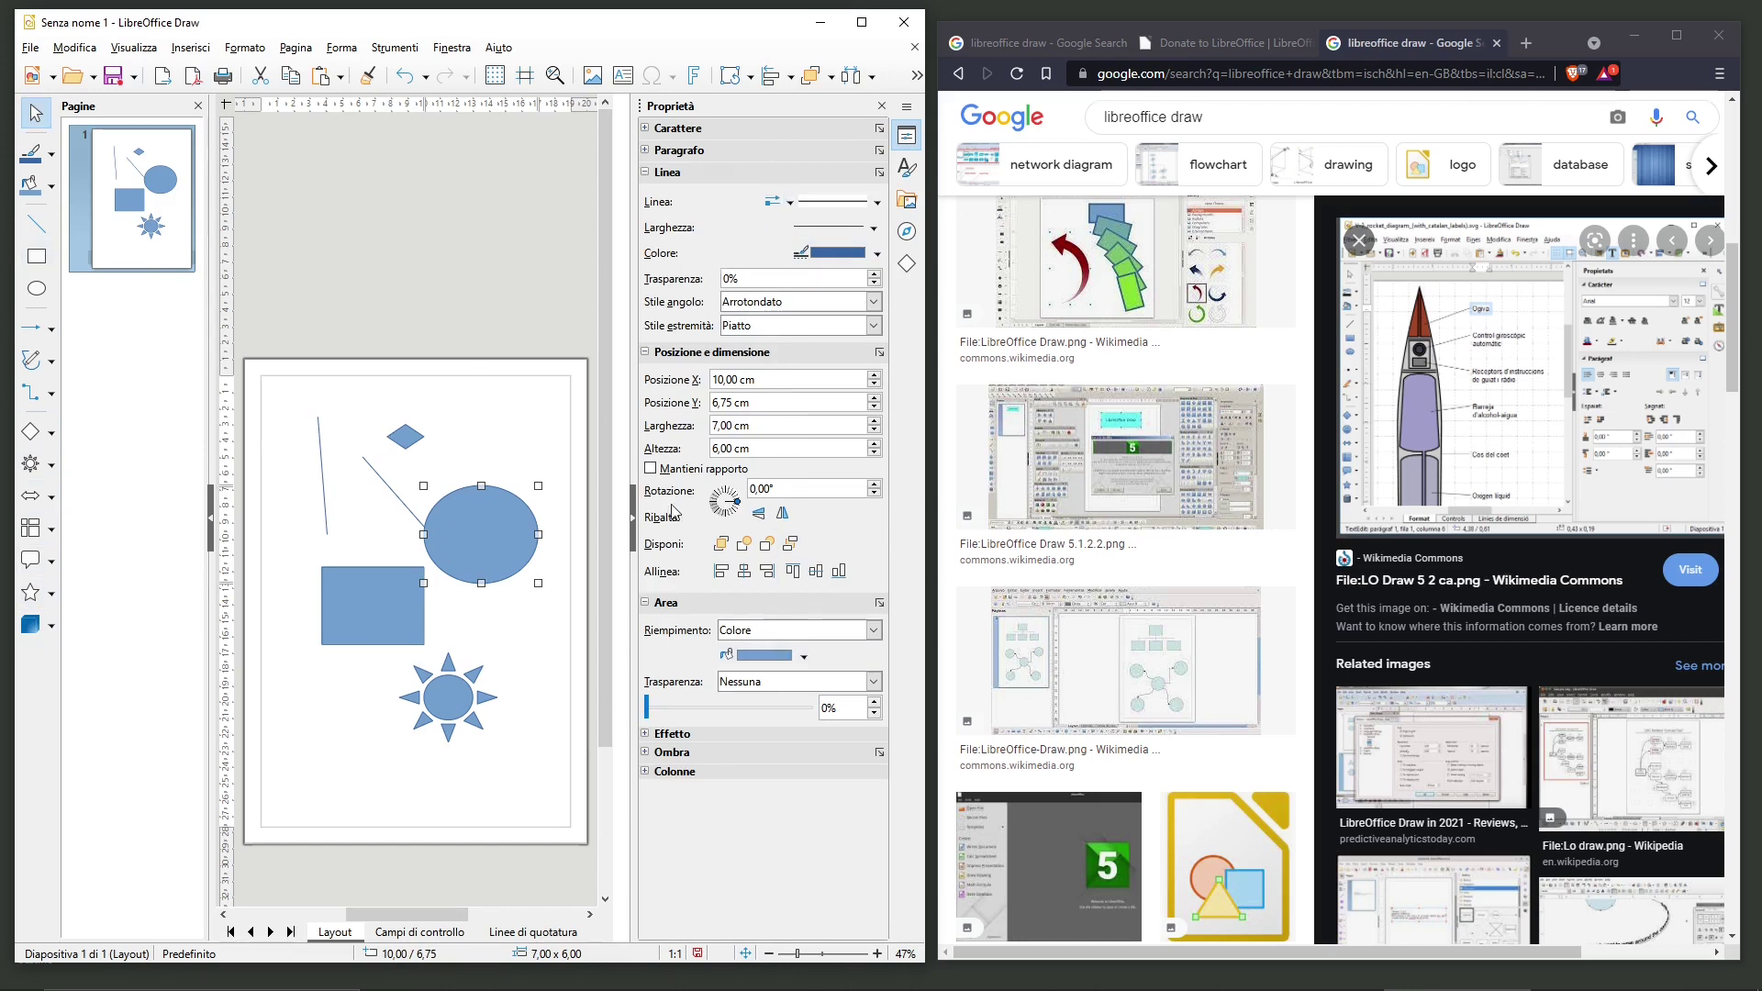
left_click(390, 483)
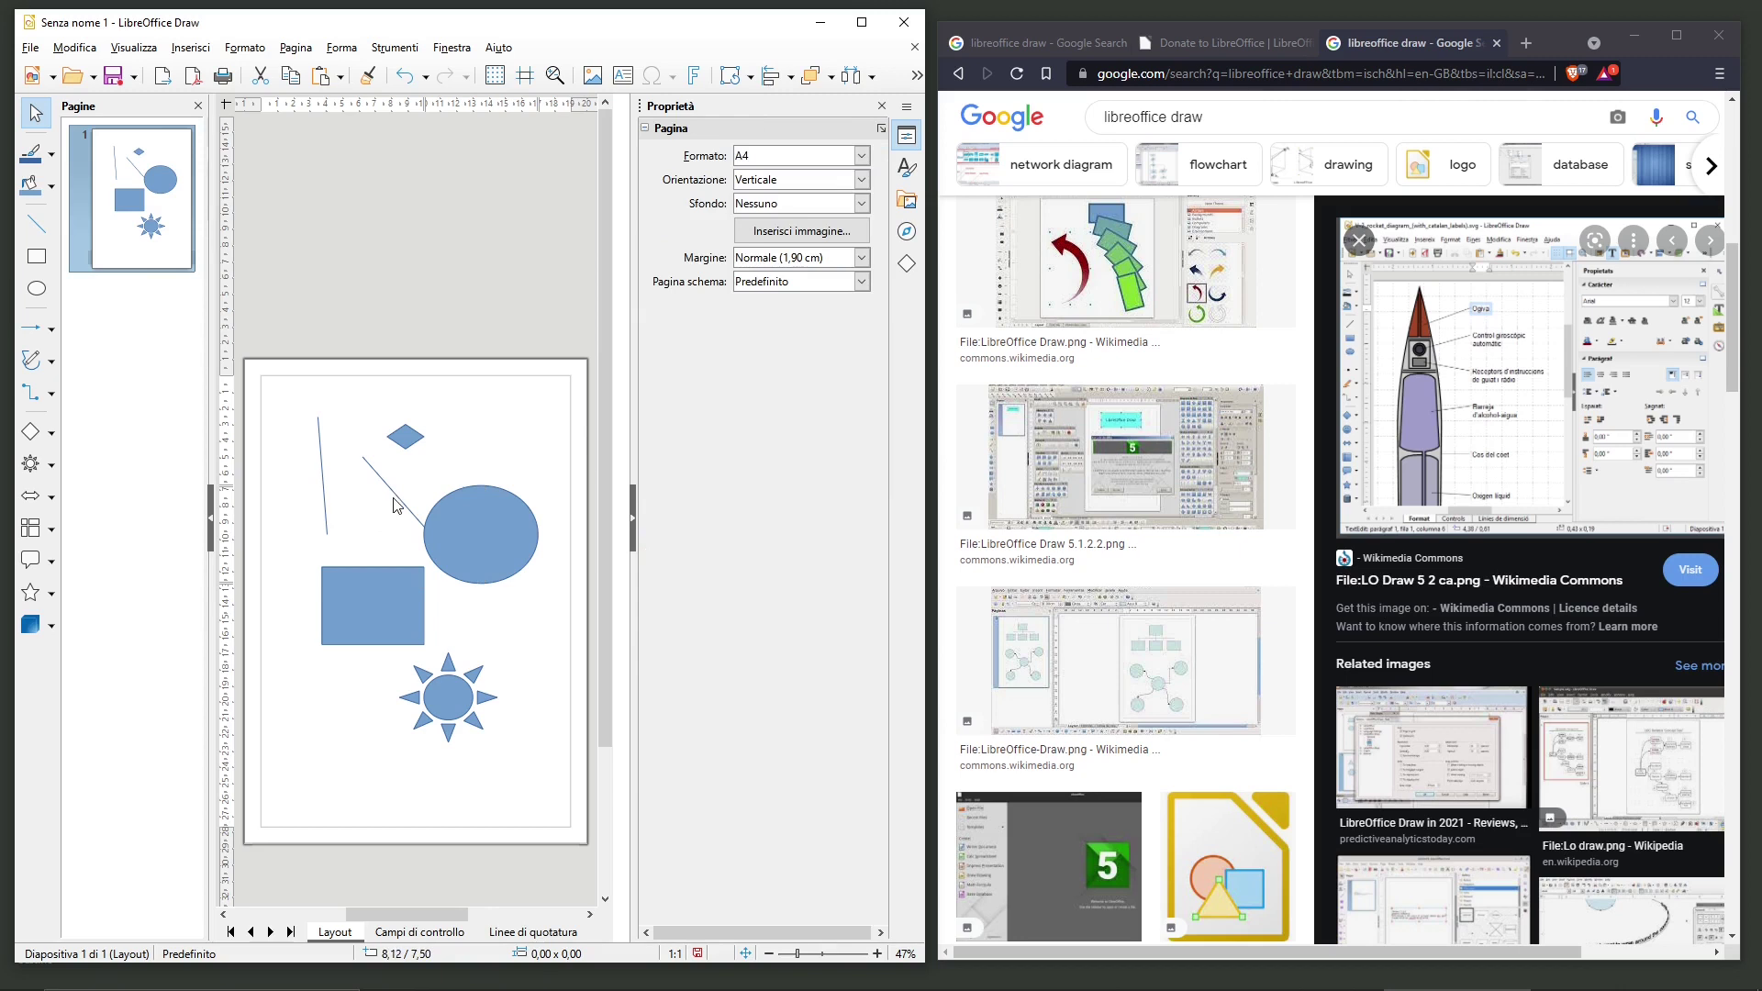
left_click(403, 504)
left_click_drag(404, 506, 359, 448)
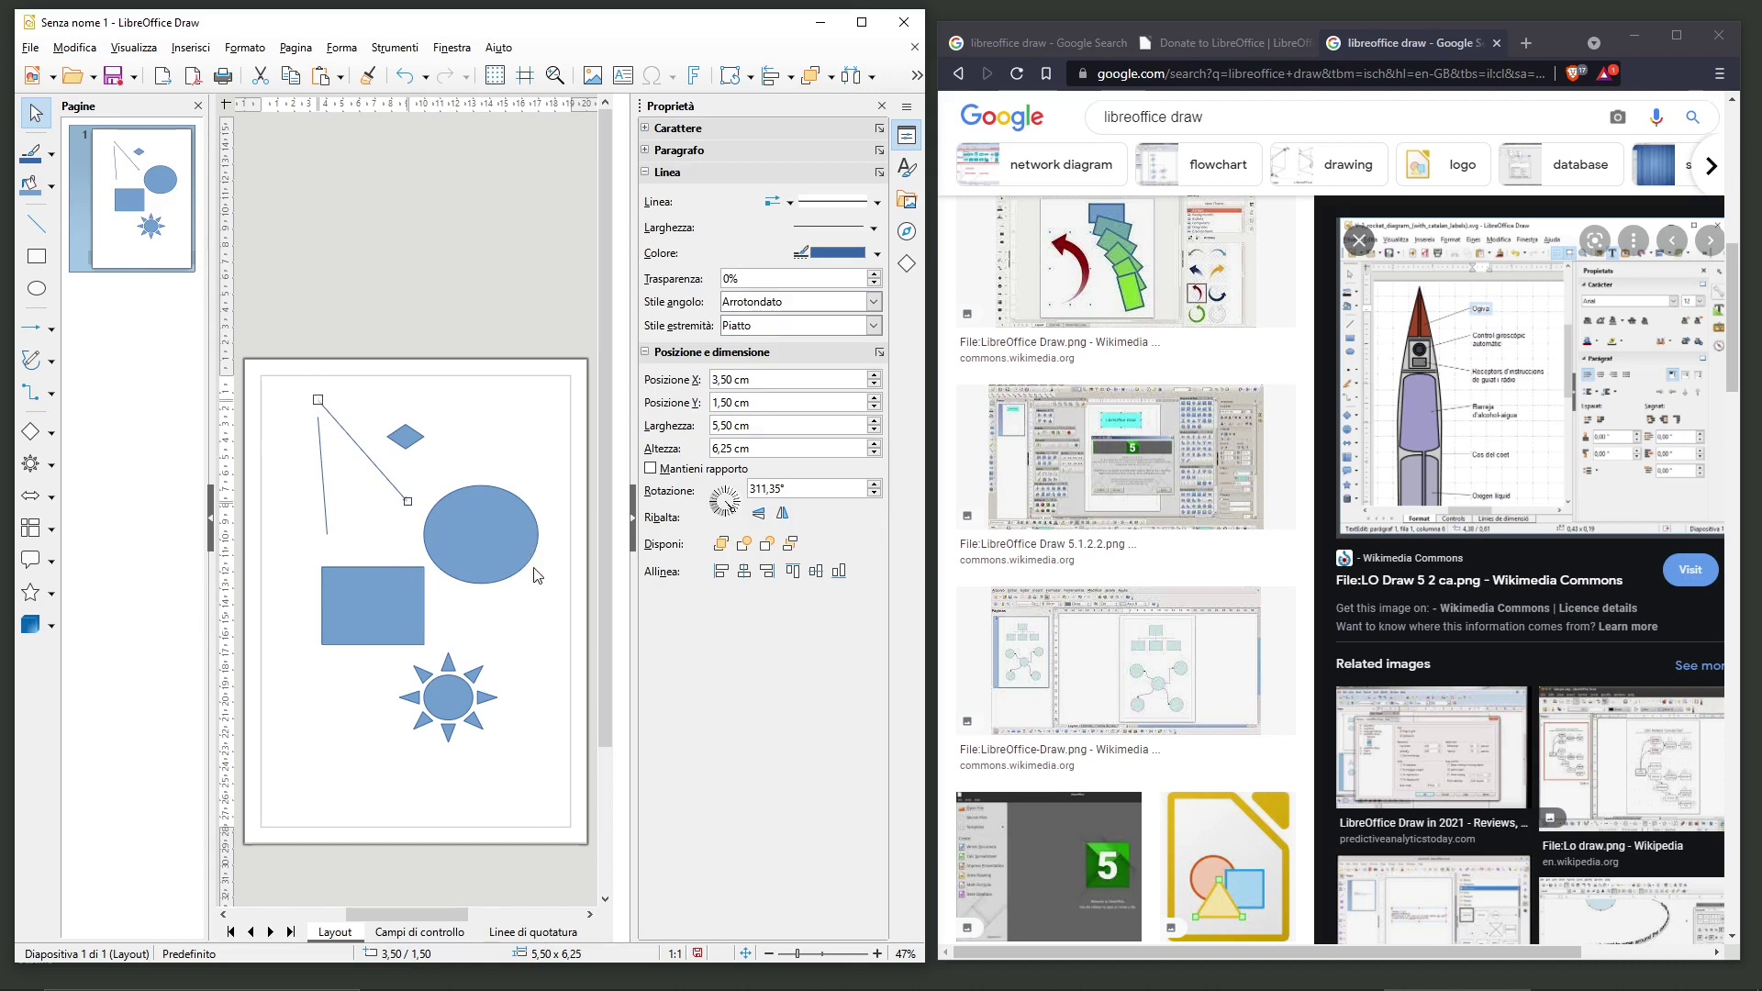
Rotate the diagonal arrow line and place it at the upper right, above the ellipse
left_click(409, 507)
left_click_drag(410, 507, 394, 511)
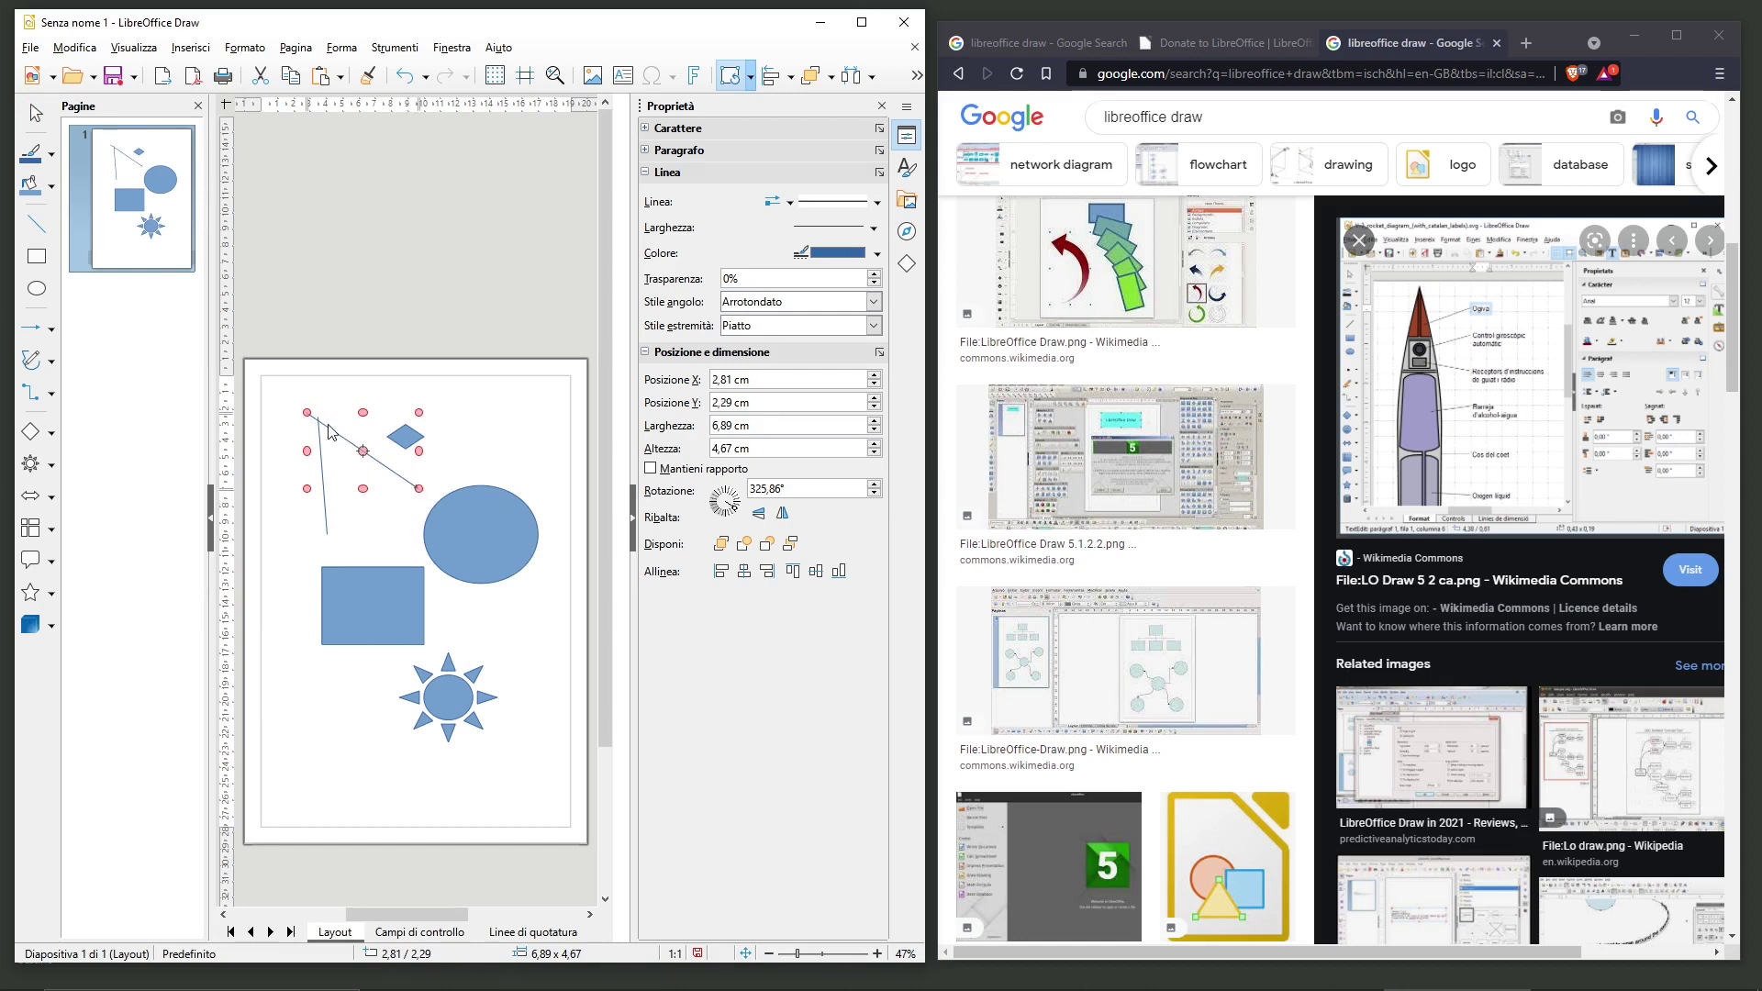
left_click(343, 399)
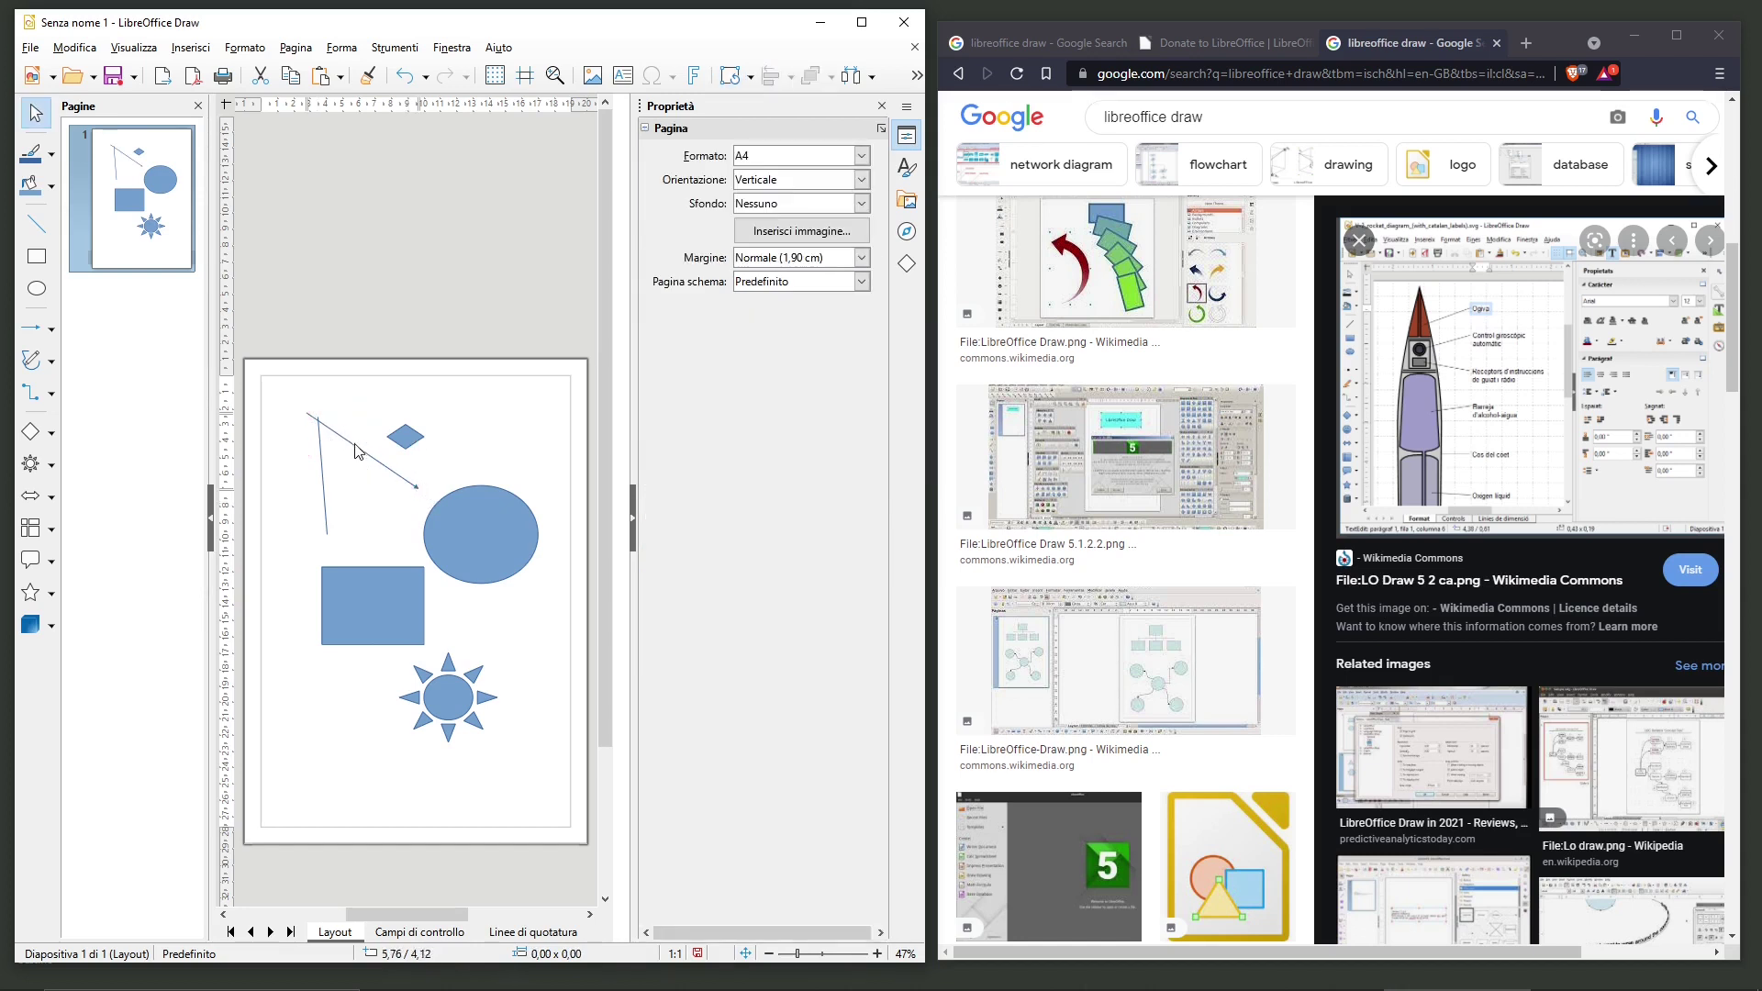
left_click_drag(360, 453, 466, 427)
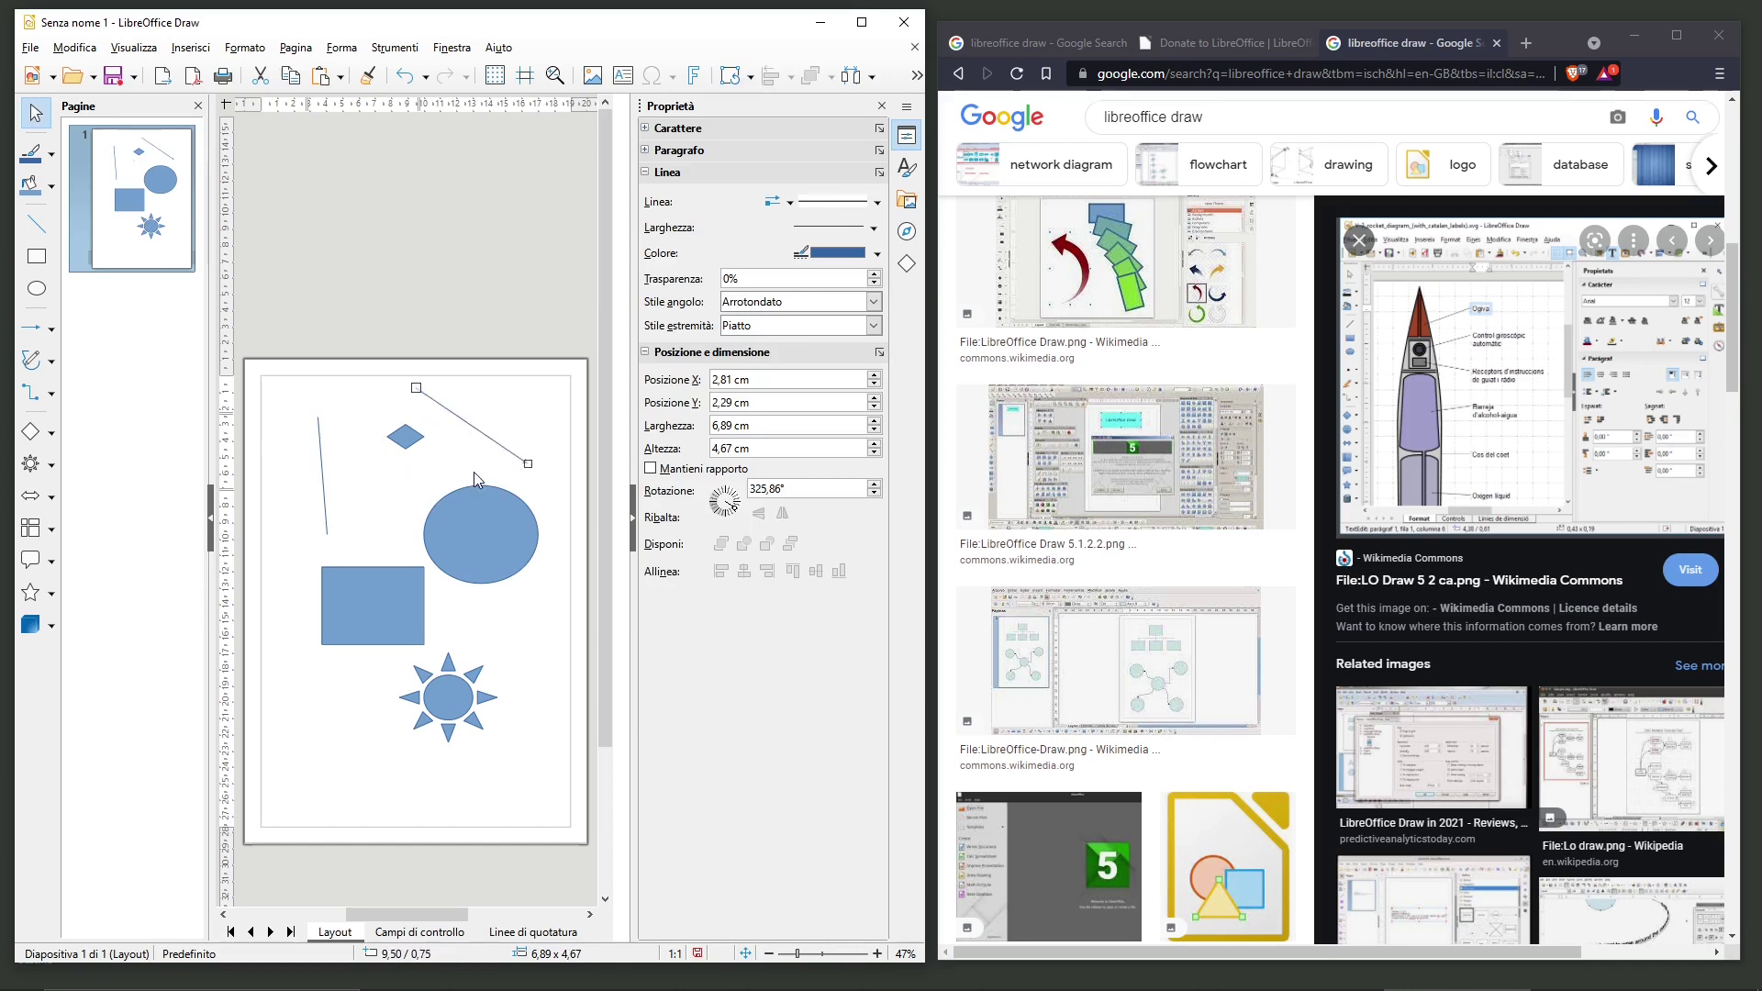
left_click(433, 465)
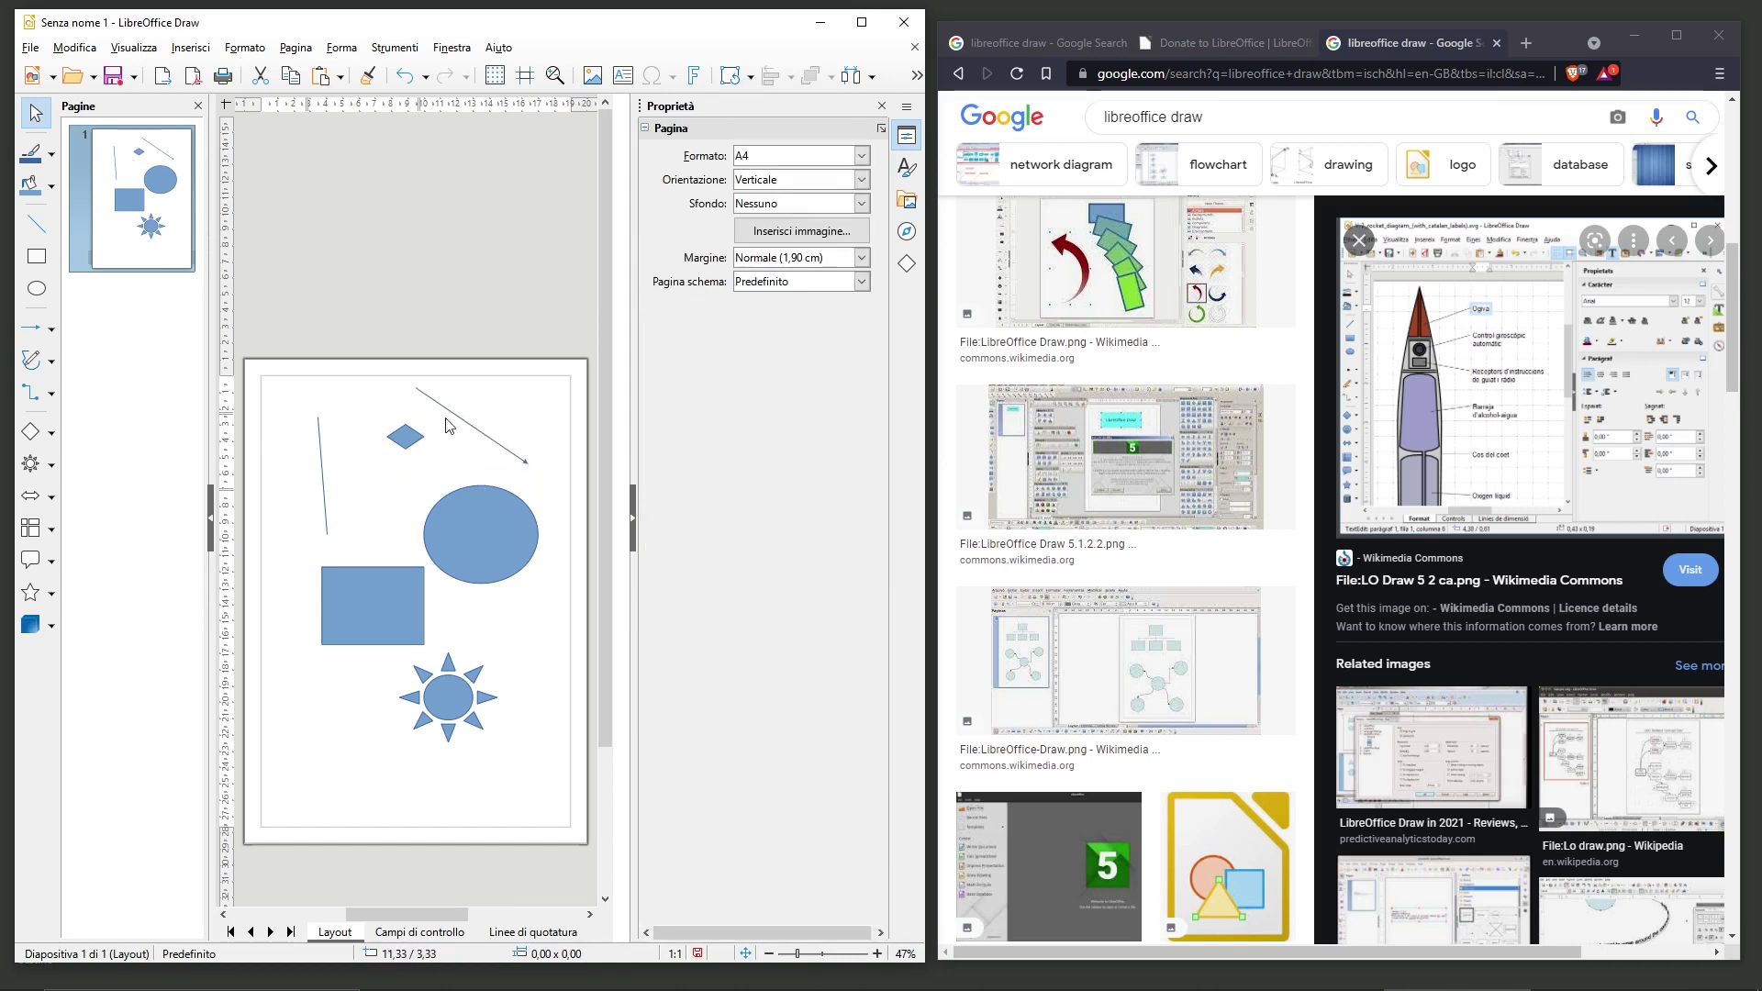
left_click(404, 610)
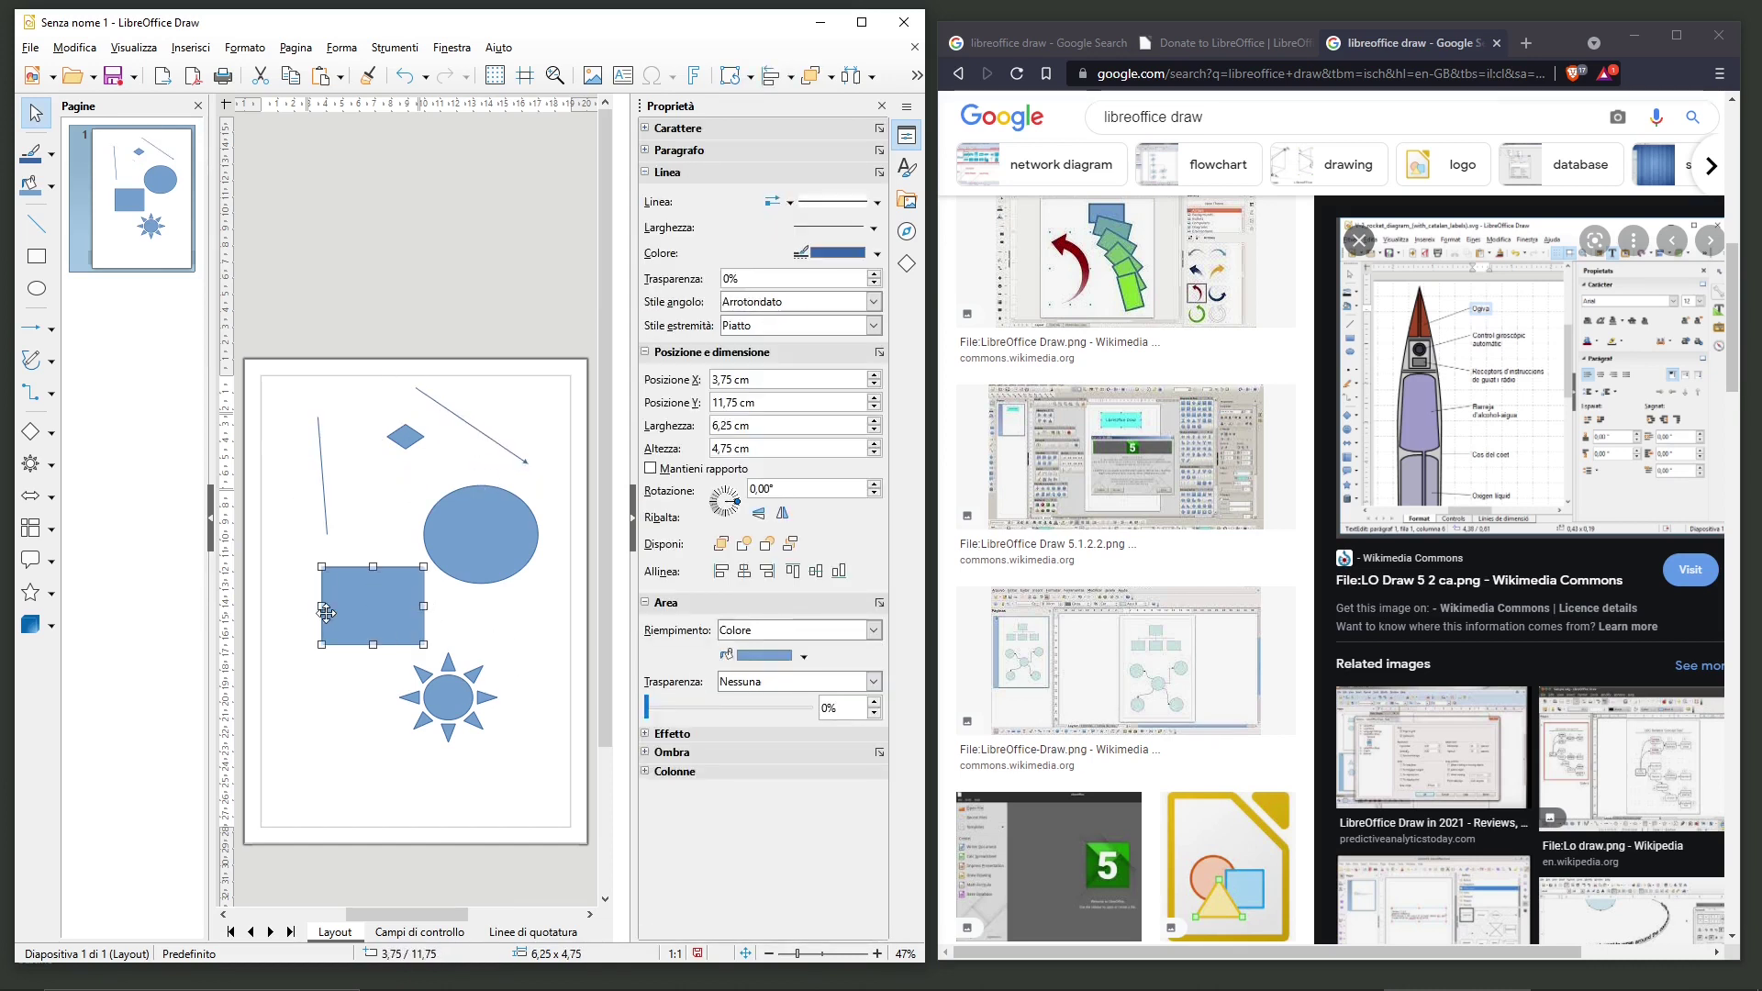
Drag the ellipse's corner handles to make it a larger, taller oval
left_click(472, 515)
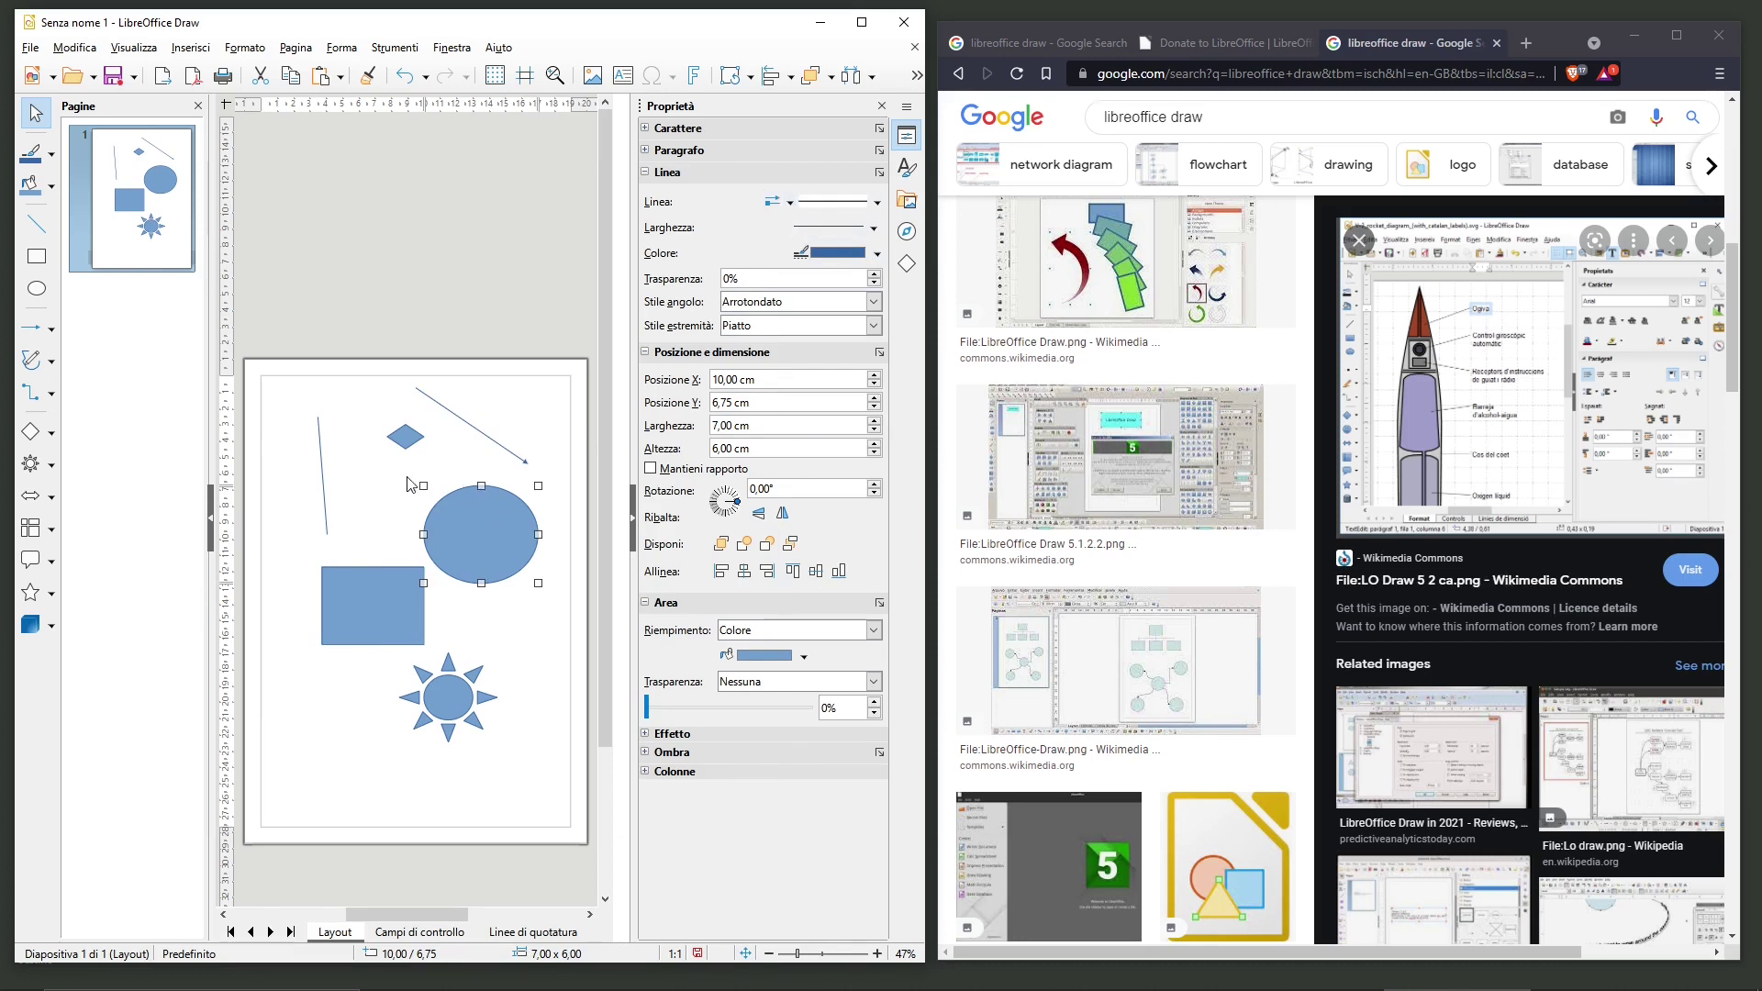
left_click_drag(423, 486, 501, 530)
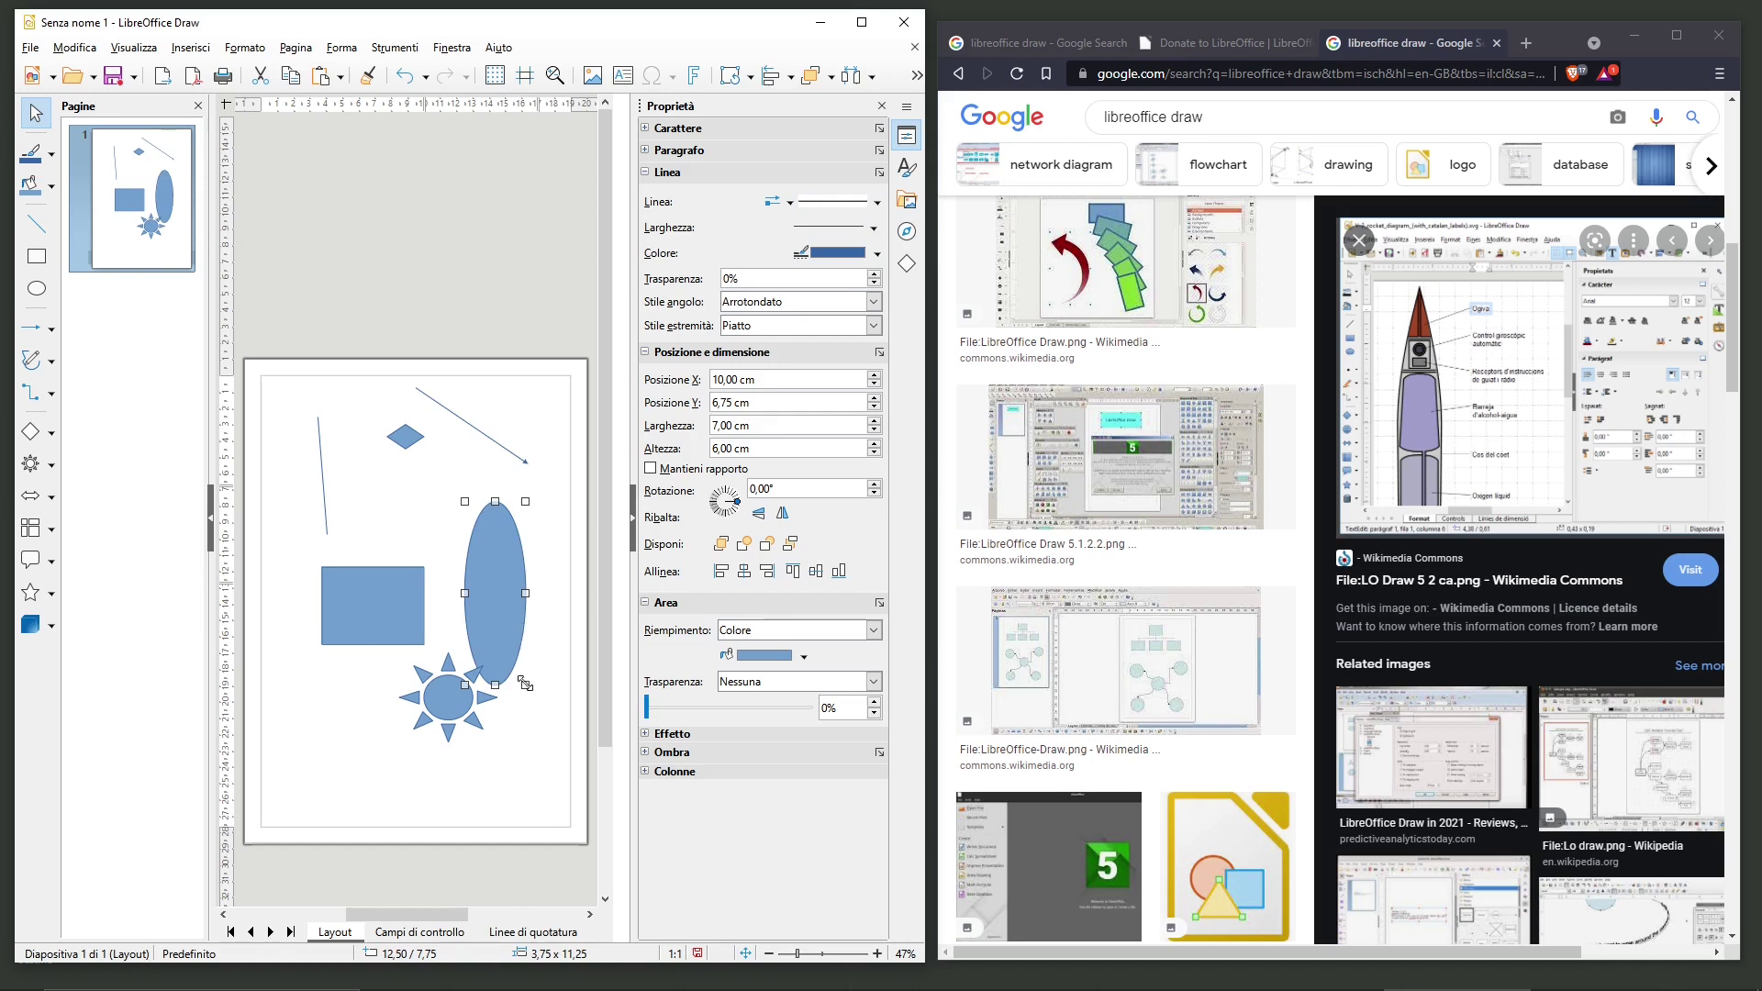
left_click_drag(524, 685, 554, 640)
left_click(415, 461)
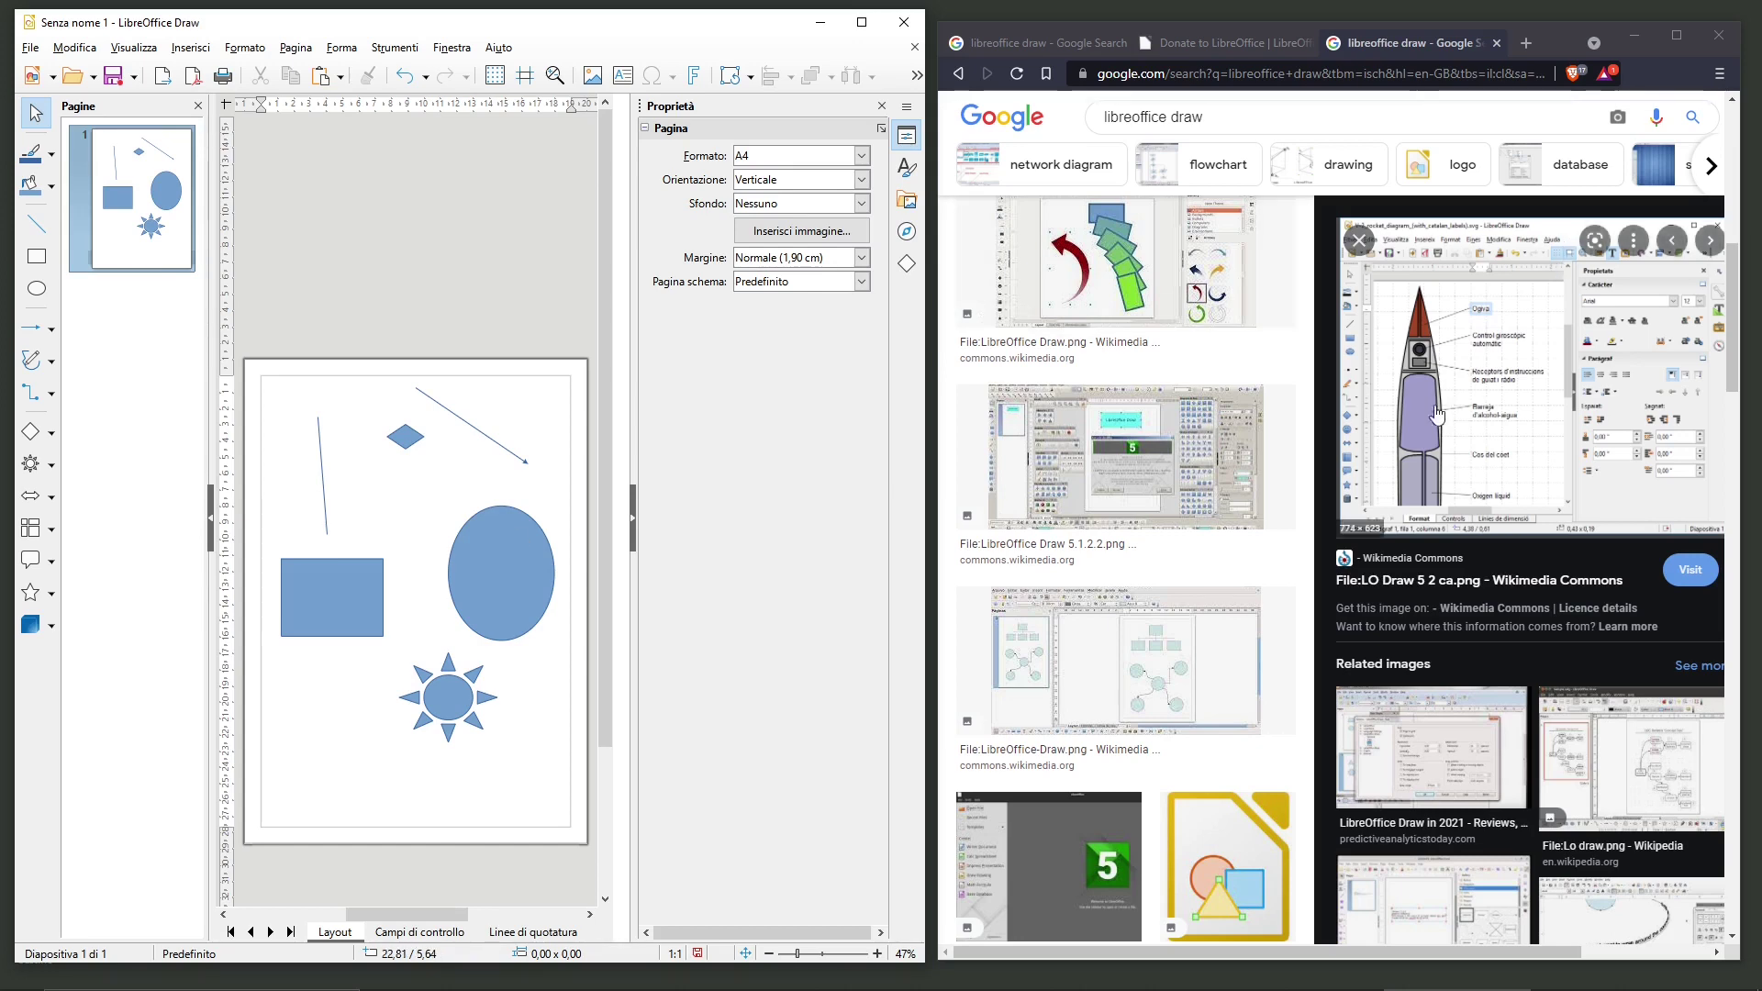
Scroll through the 'libreoffice draw' image results down to the end of the list
scroll(1217, 619, "down", 2)
scroll(1217, 624, "down", 9)
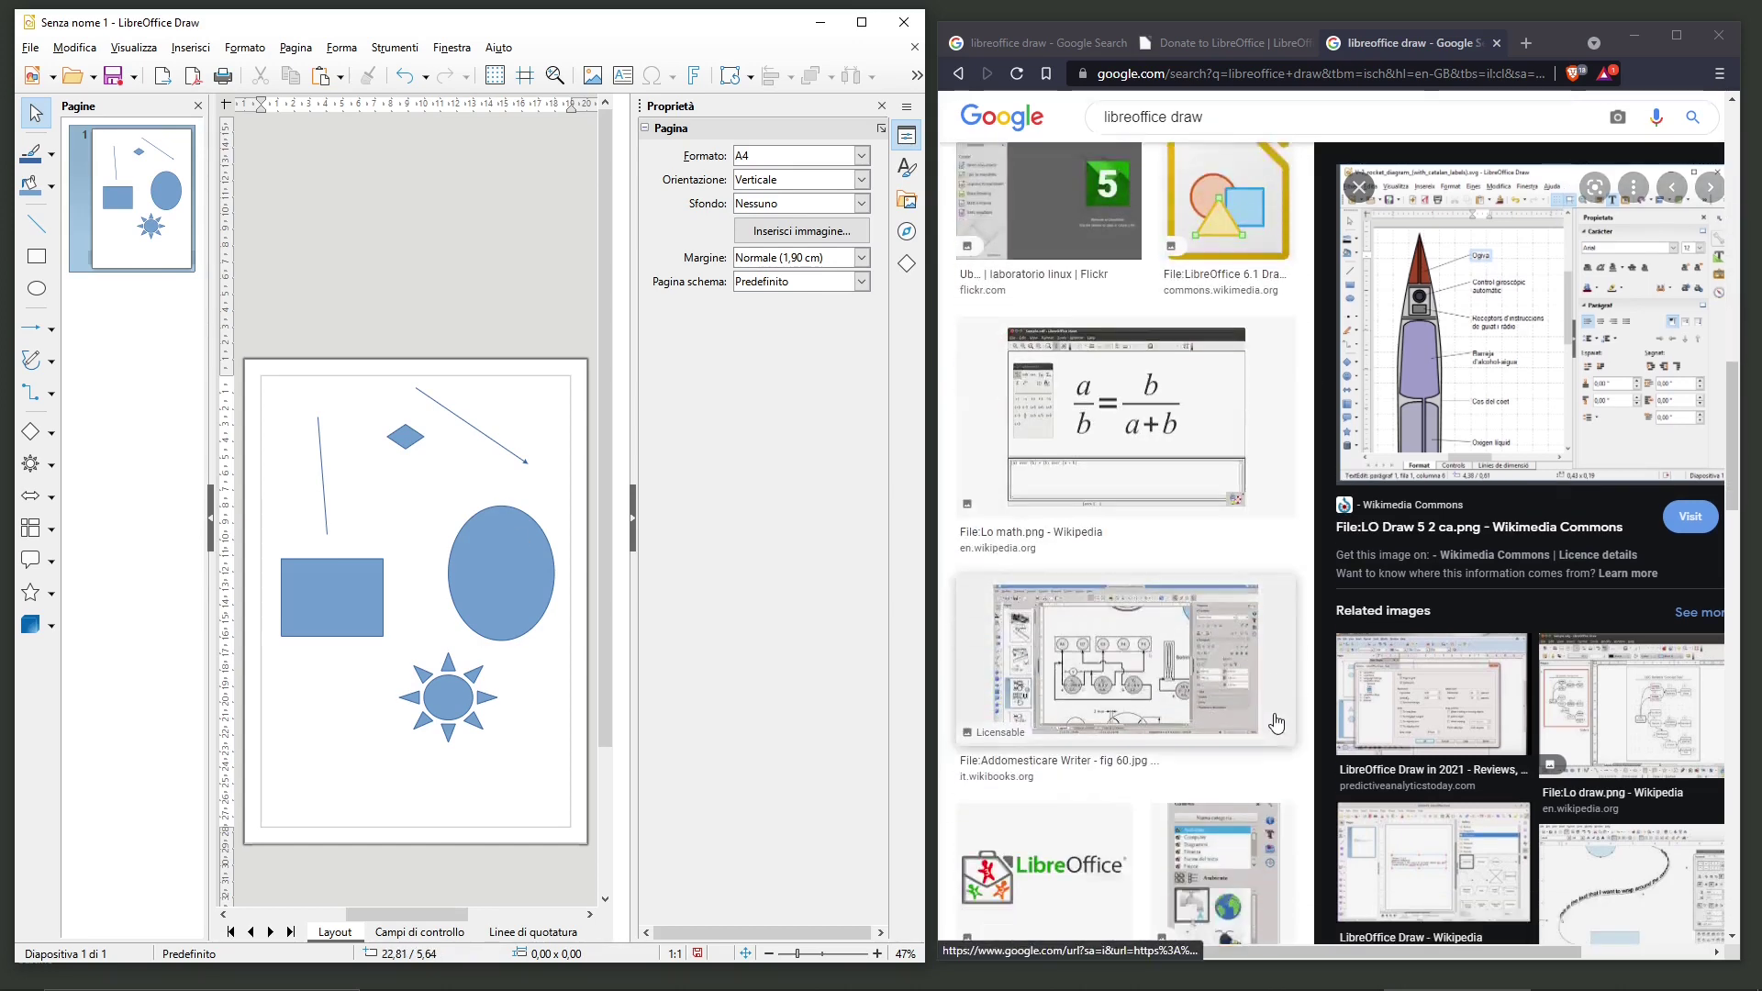
scroll(1004, 646, "down", 10)
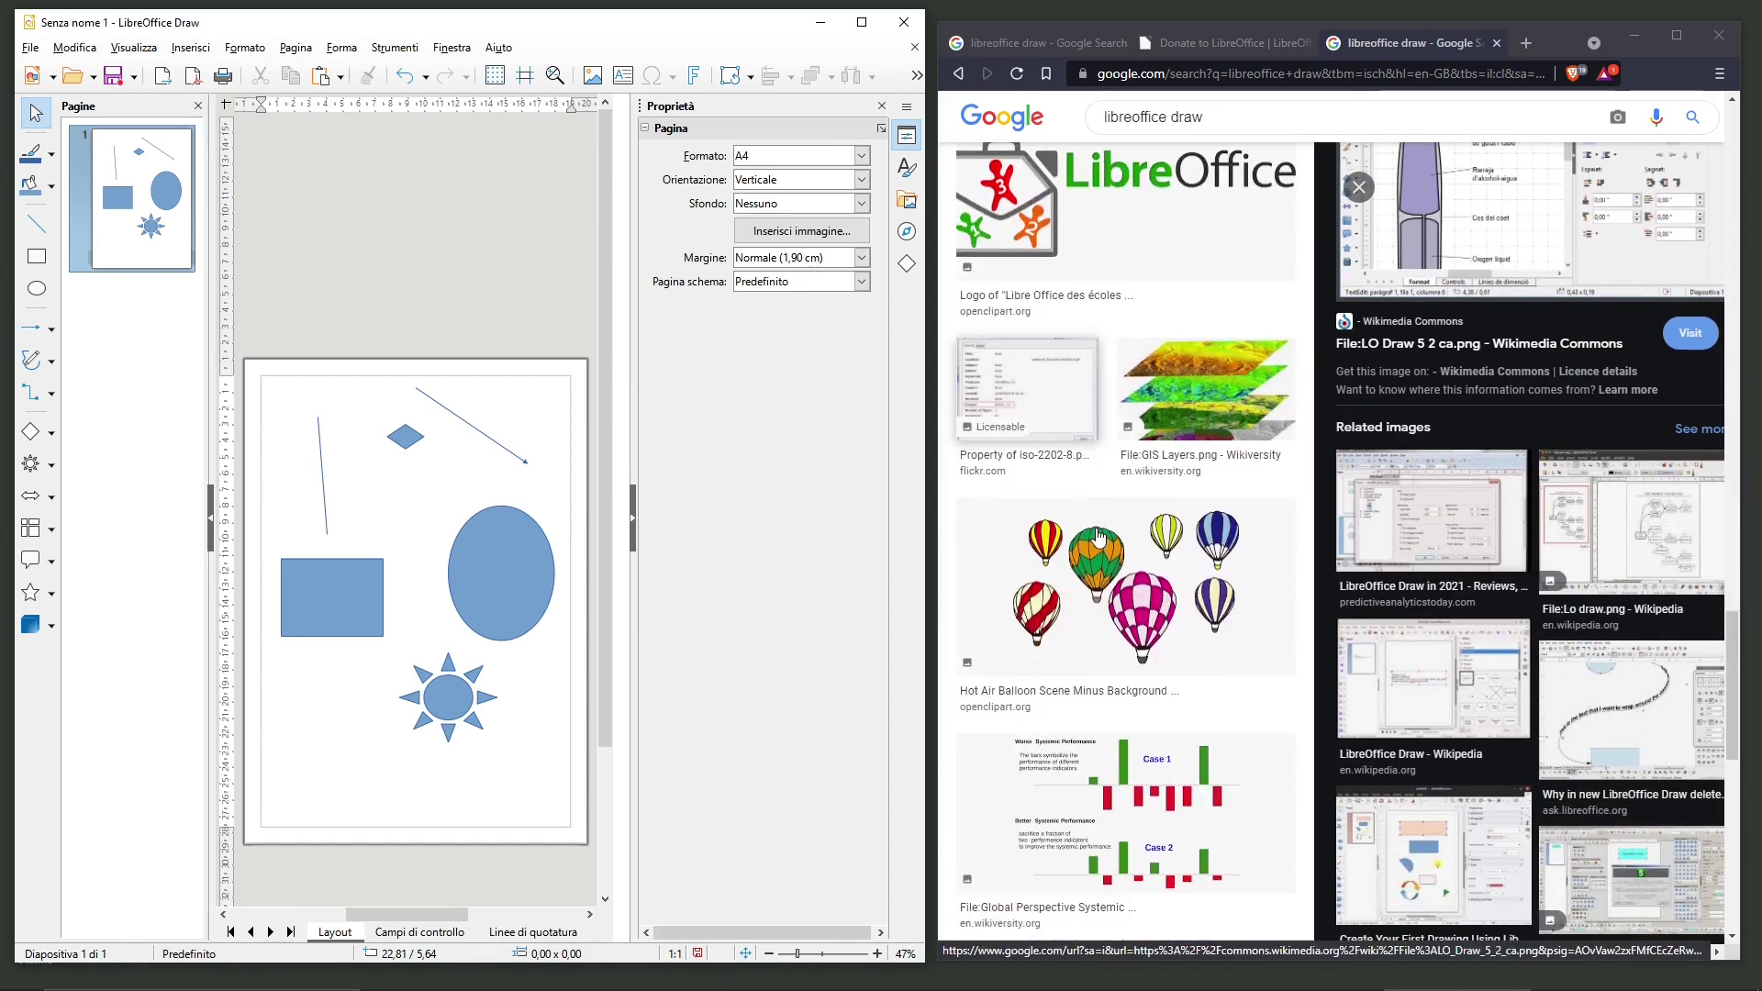
scroll(1143, 474, "down", 2)
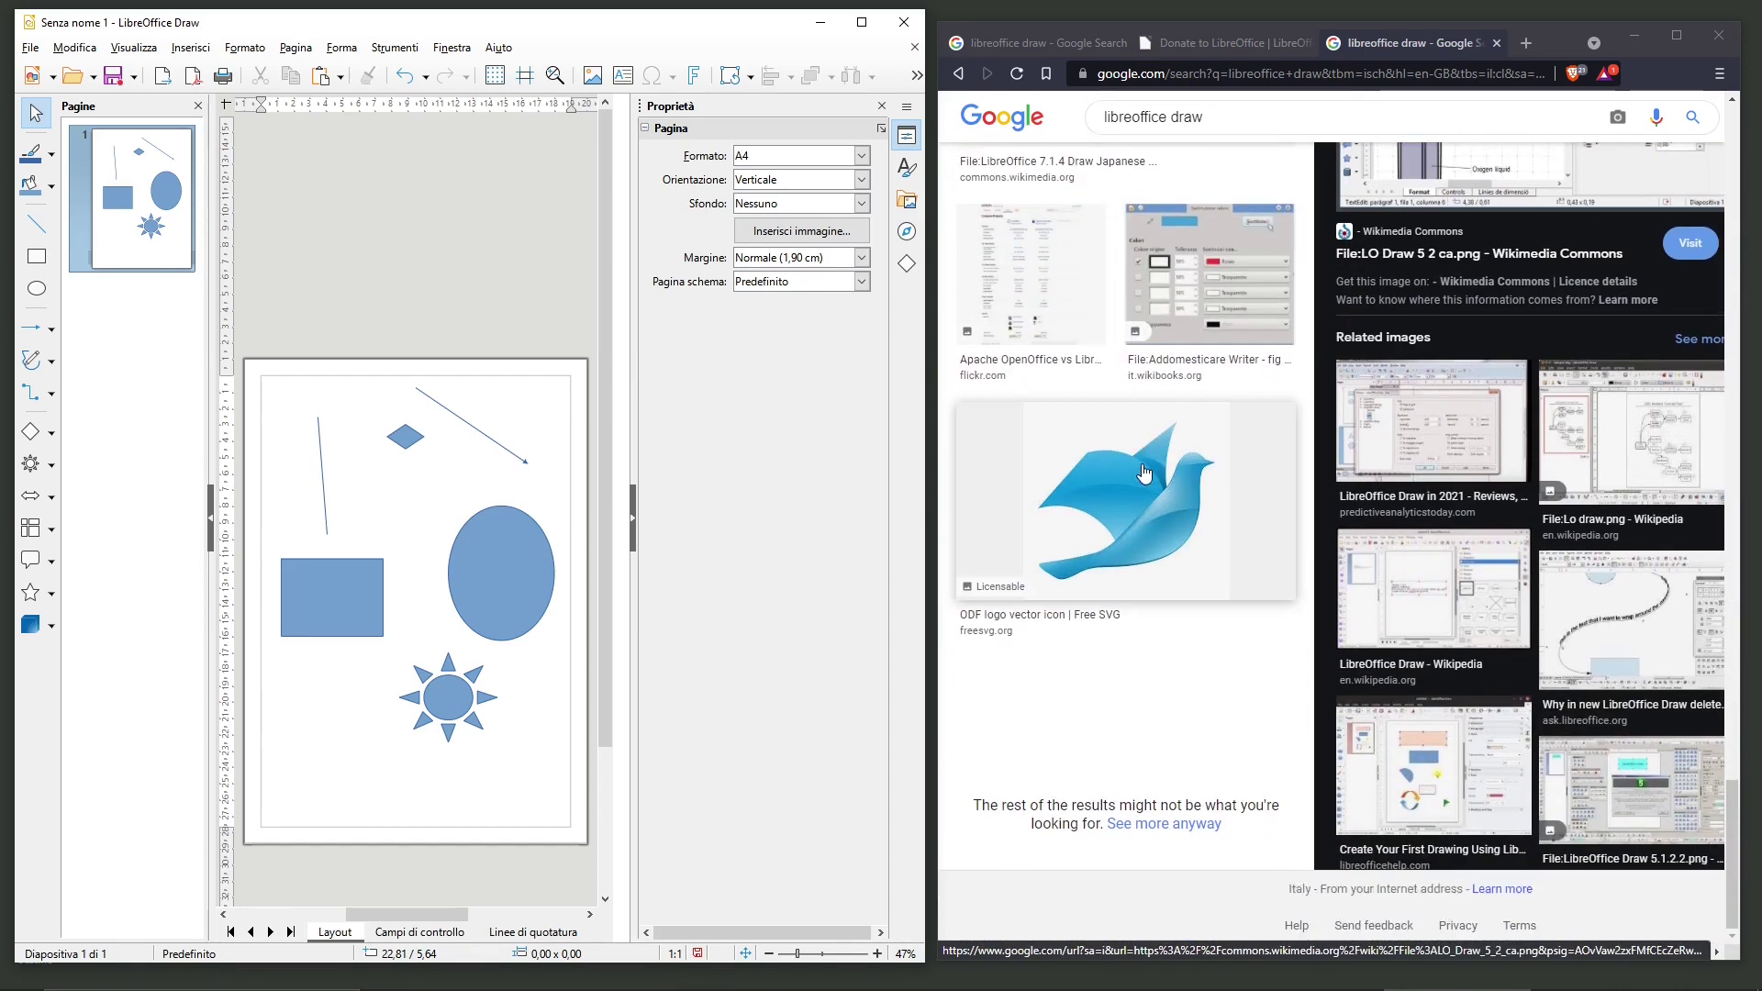
left_click(861, 25)
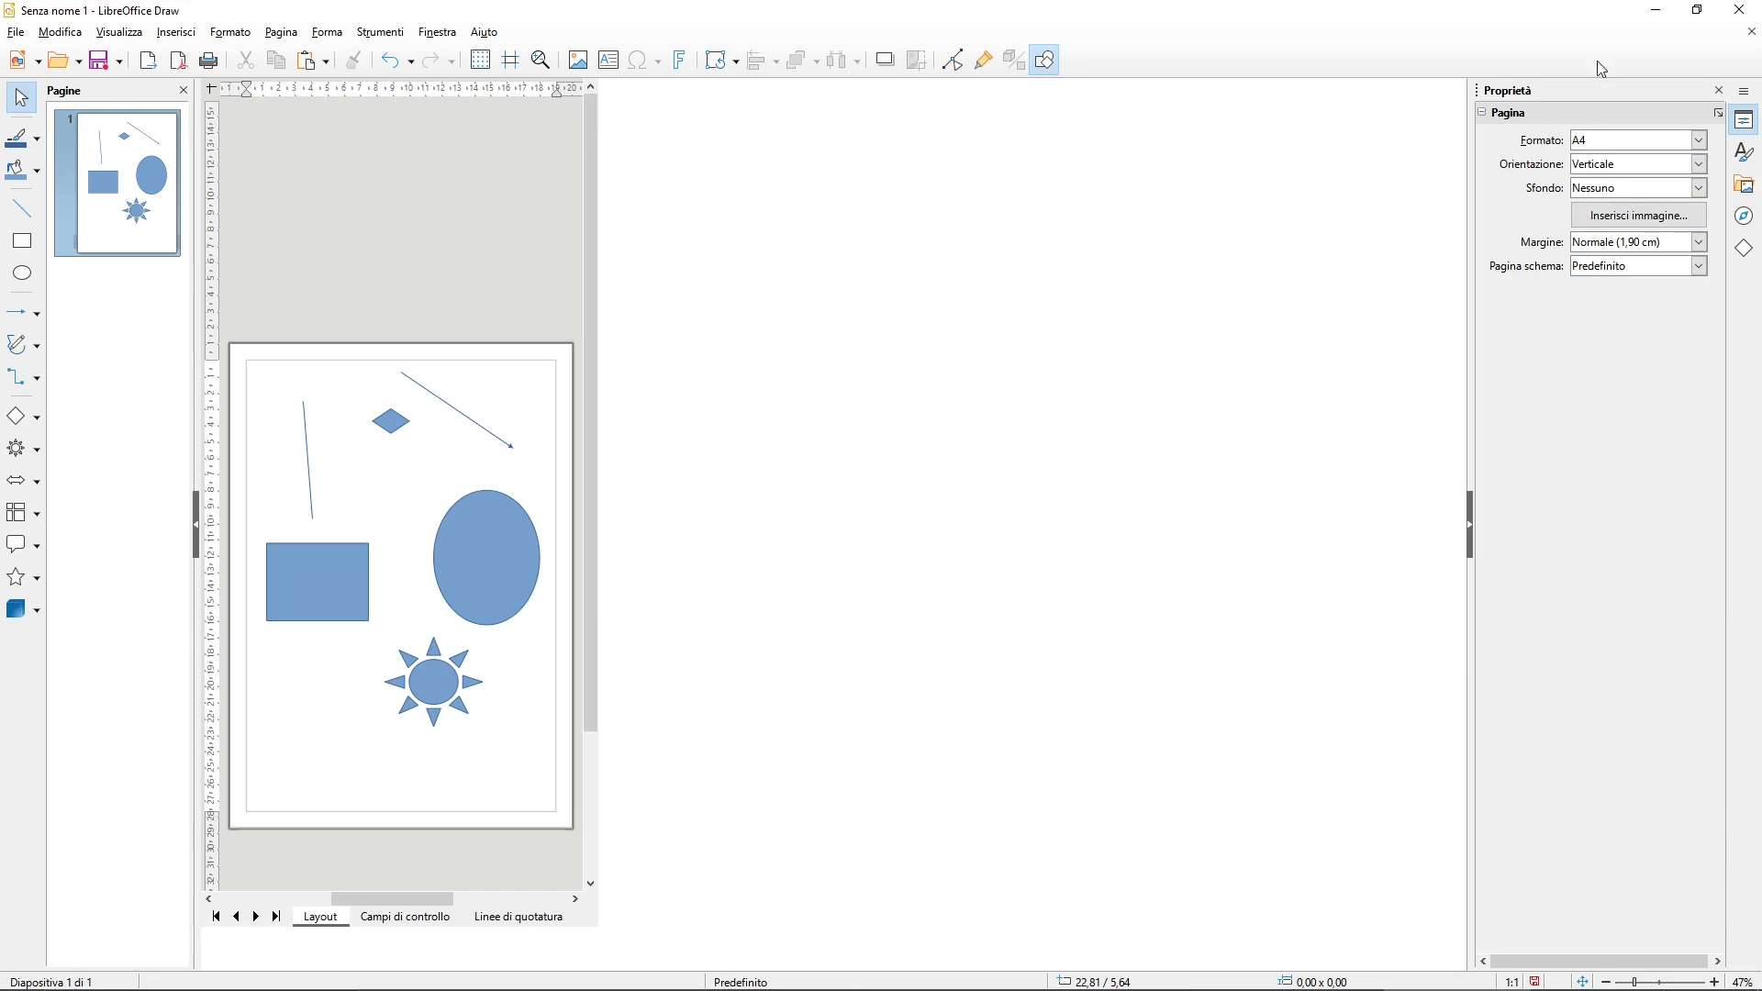
key("super+Left")
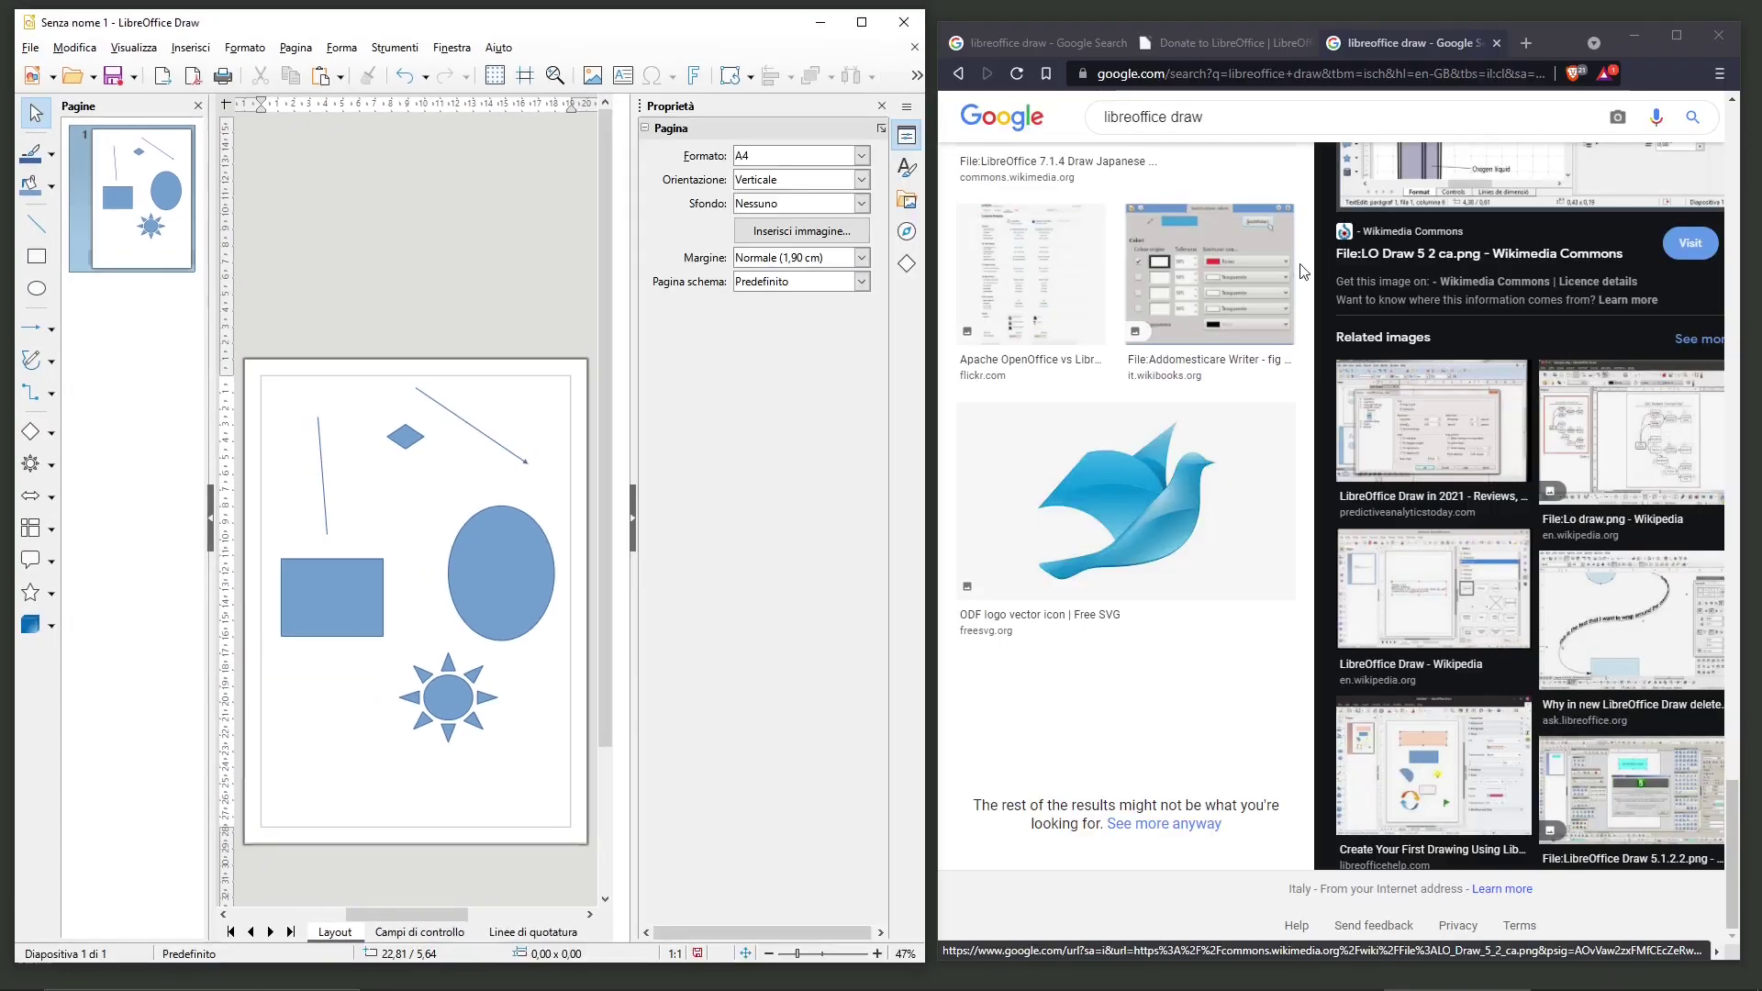